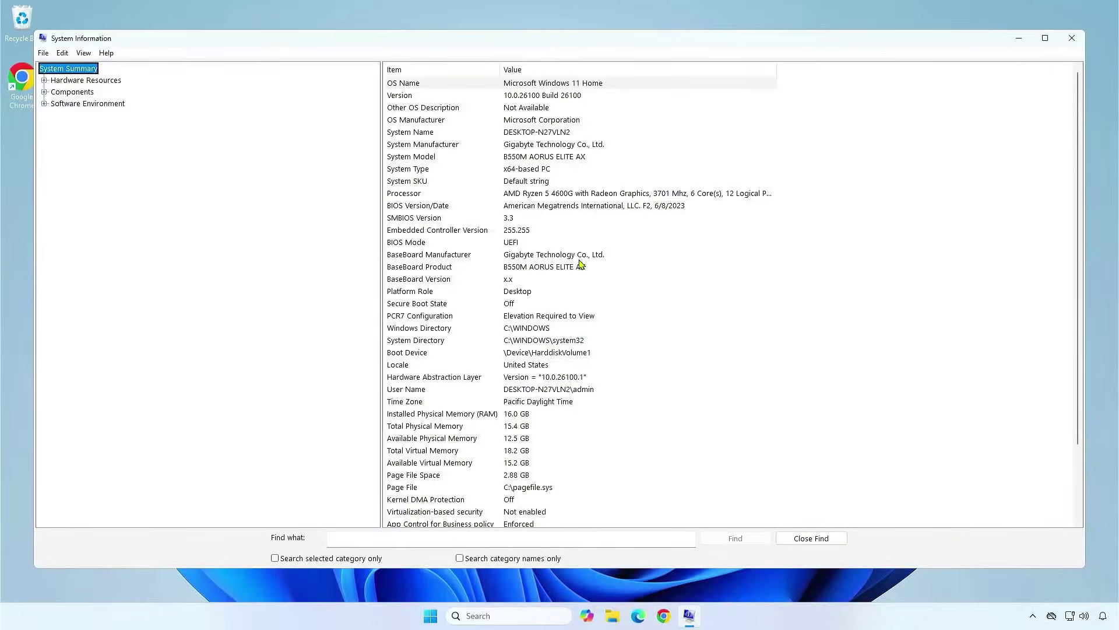
- Check the baseboard manufacturer and baseboard product in the system summary, and get the System Information window out of the way
{"action": "left_click", "coordinate": [689, 257]}
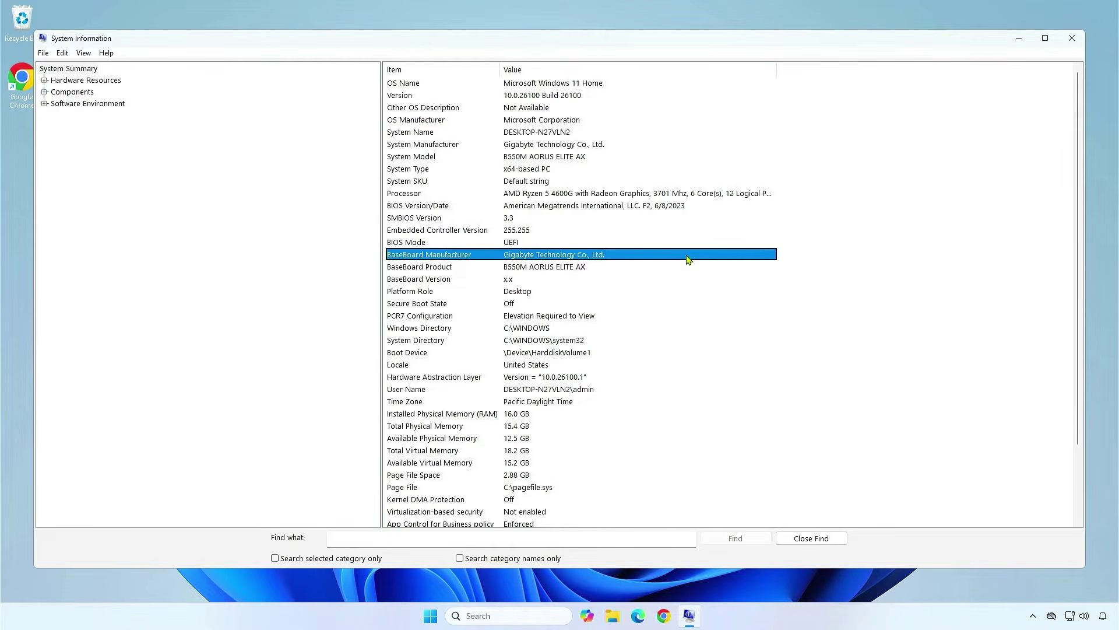
{"action": "left_click", "coordinate": [689, 268]}
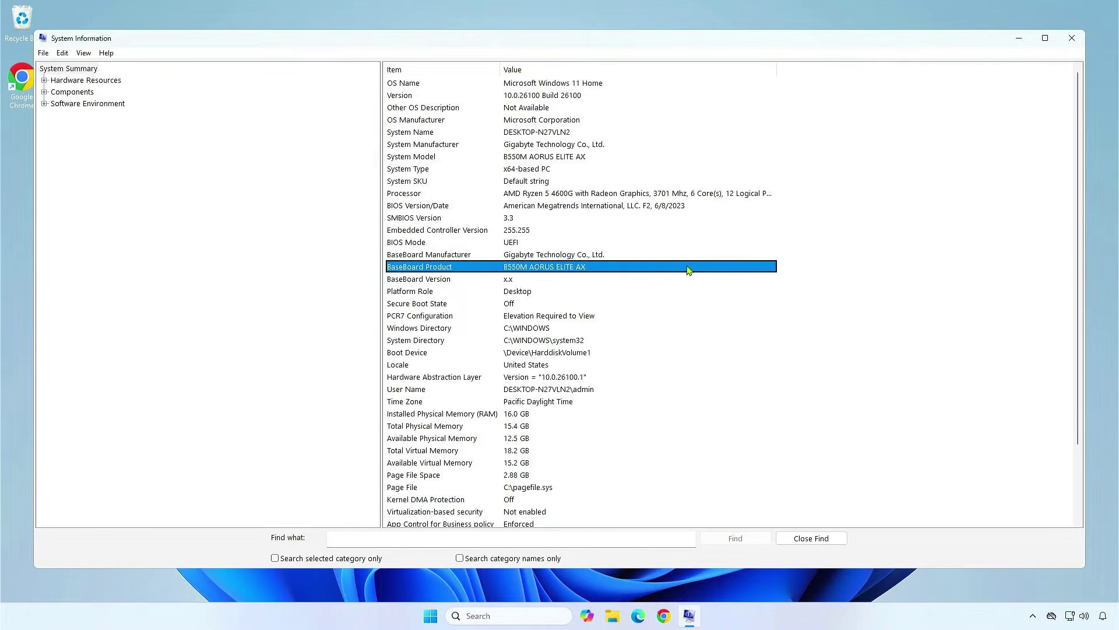
{"action": "left_click", "coordinate": [1018, 39]}
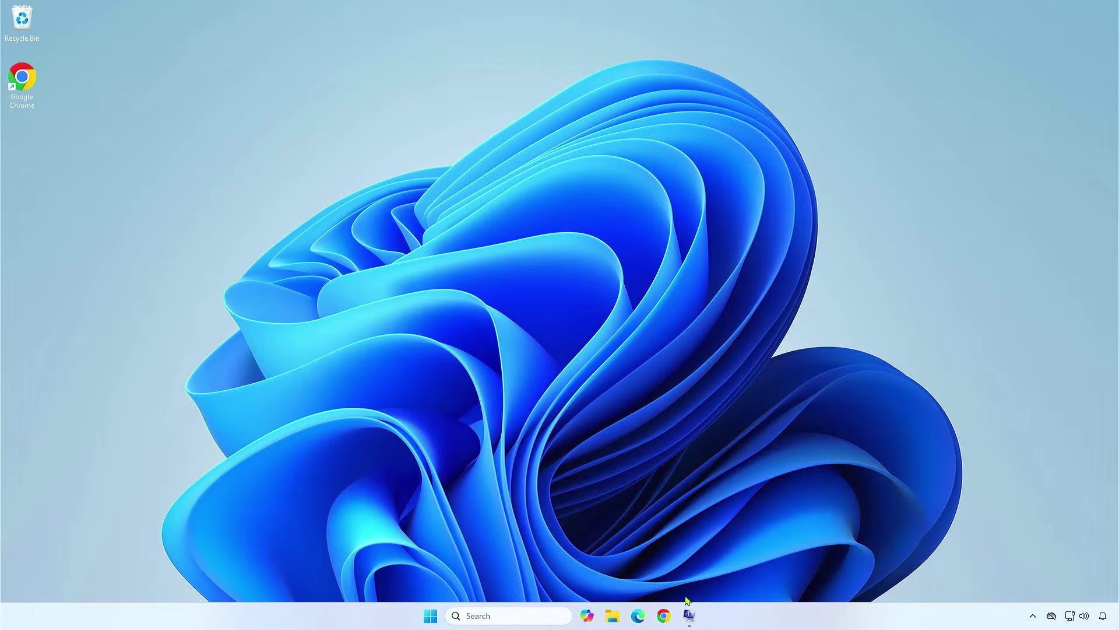
- Switch to Chrome, search the GIGABYTE site for B550M AORUS ELITE AX, and open the support page of its rev. 1.3 product
{"action": "left_click", "coordinate": [664, 617]}
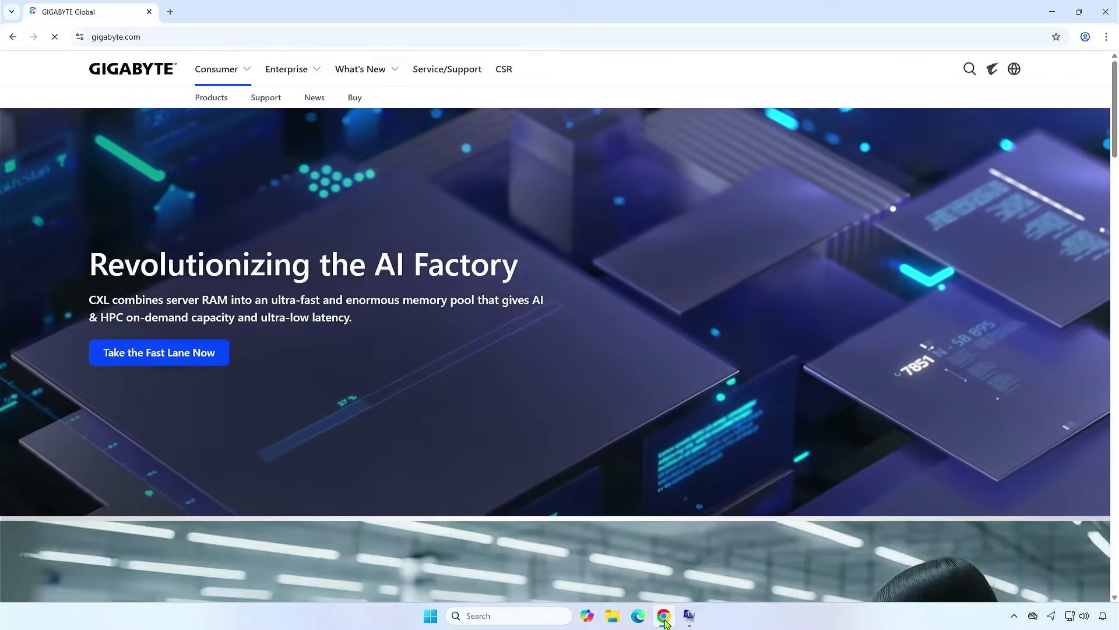
{"action": "left_click", "coordinate": [966, 70]}
{"action": "type", "text": "B550M AORUS ELITE AX"}
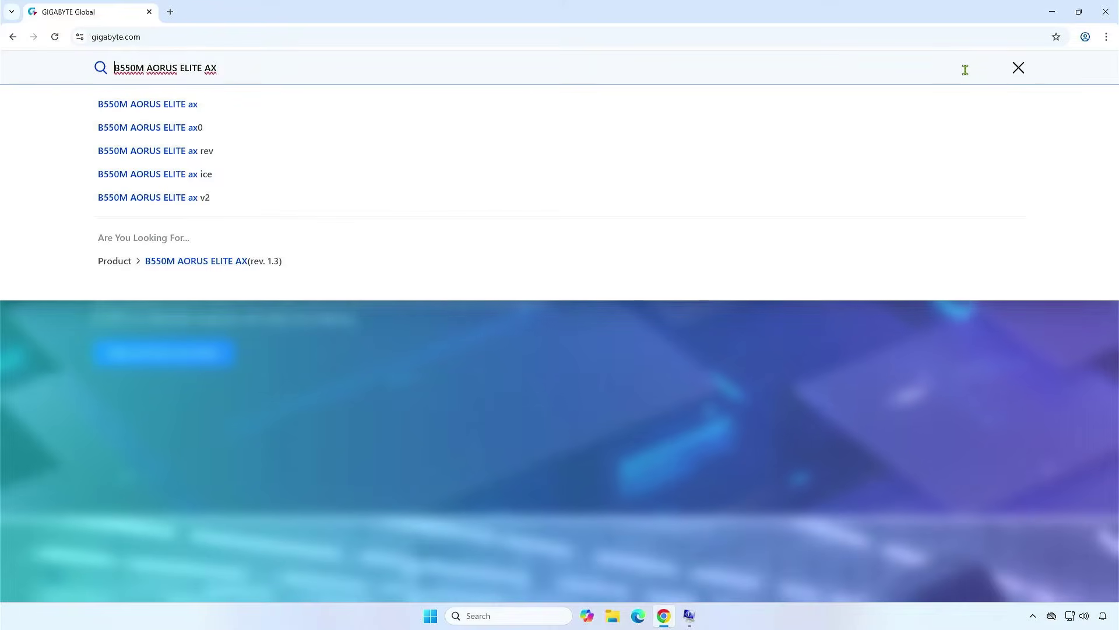
{"action": "left_click", "coordinate": [397, 266]}
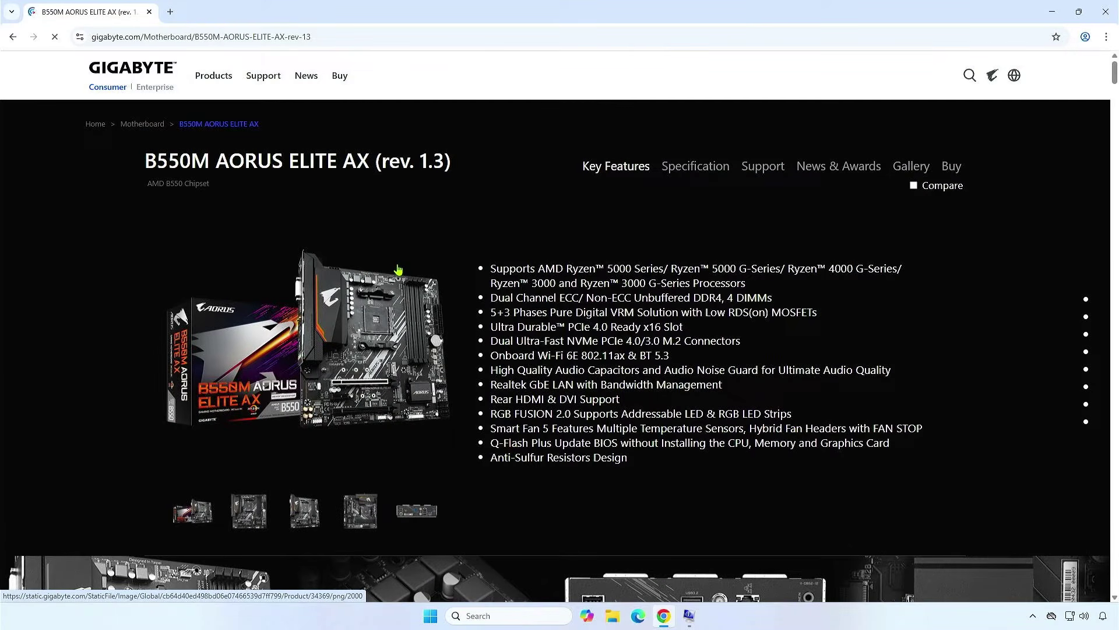
{"action": "left_click", "coordinate": [762, 174]}
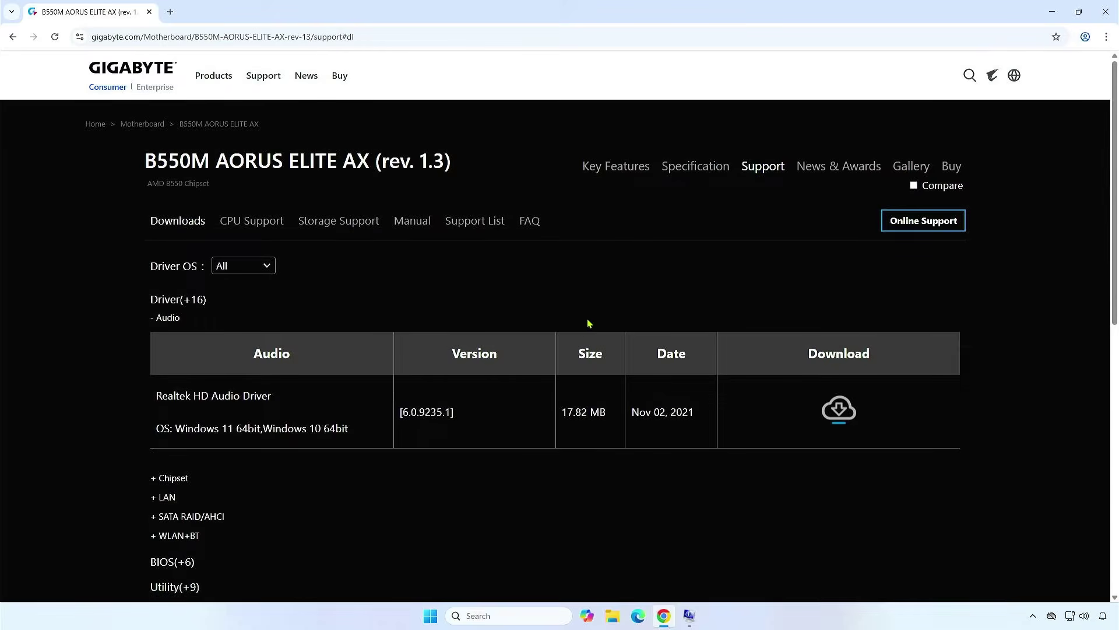
- Download the APP Center utility, version B24.1105.1, from the motherboard's utility downloads
{"action": "left_click", "coordinate": [193, 587]}
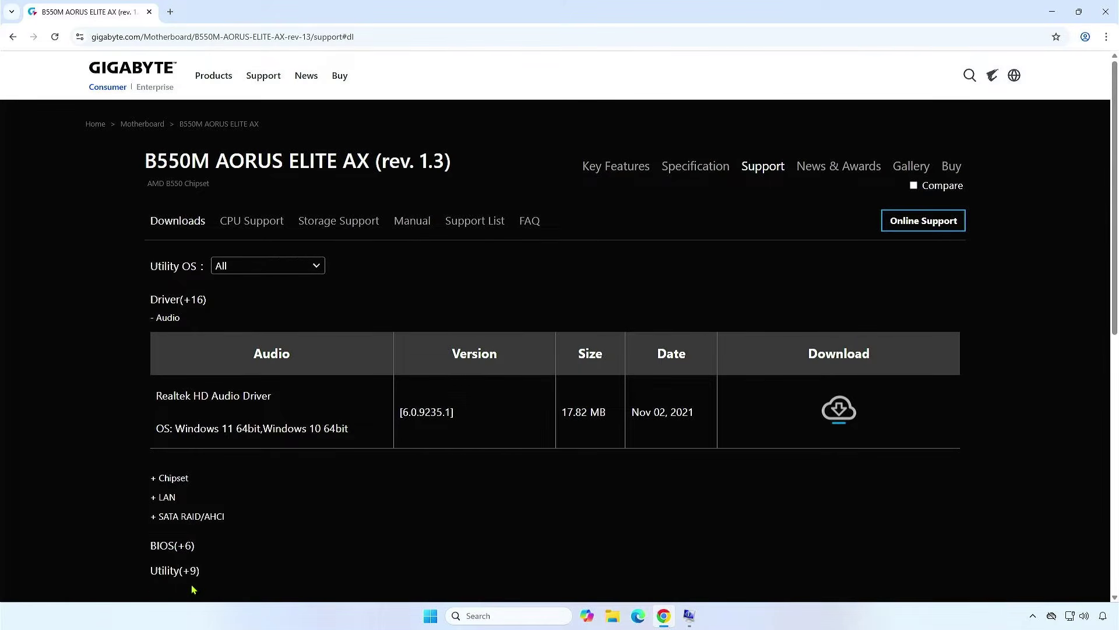
{"action": "scroll", "coordinate": [908, 435], "scroll_direction": "down", "scroll_amount": 12}
{"action": "scroll", "coordinate": [908, 436], "scroll_direction": "down", "scroll_amount": 3}
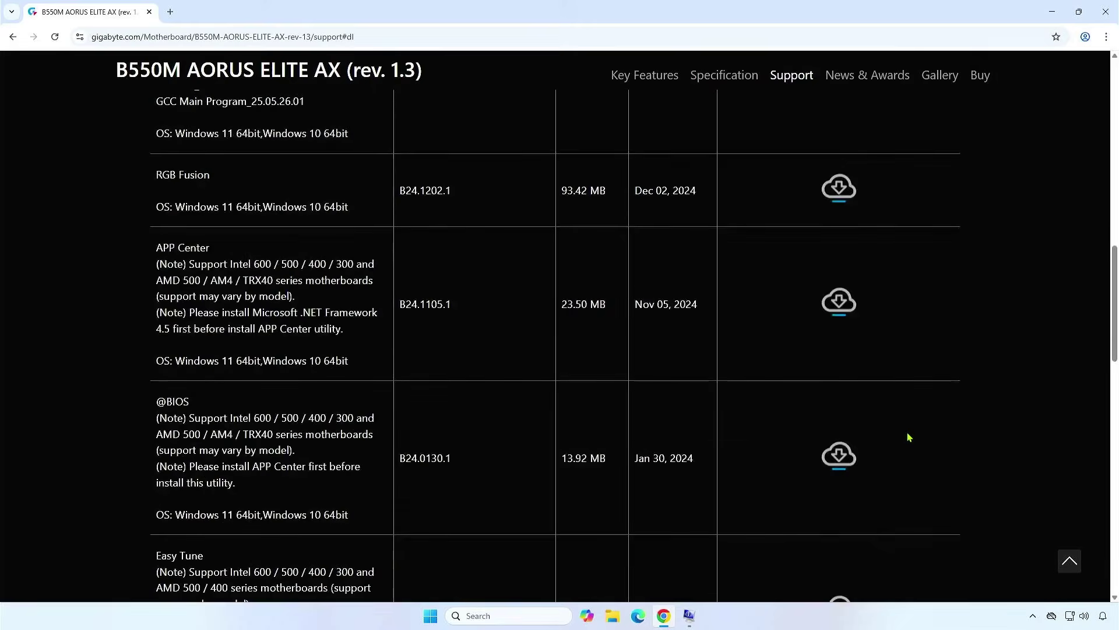
{"action": "left_click", "coordinate": [852, 311]}
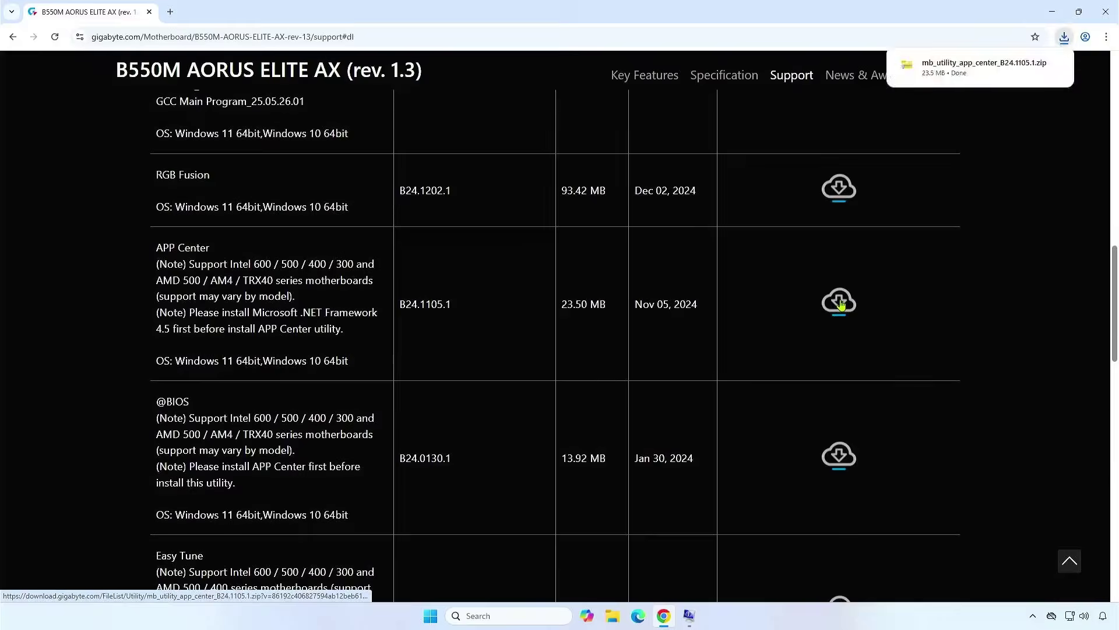
- Show the downloaded mb_utility_app_center_B24.1105.1 archive in its folder and extract it to the default destination
{"action": "mouse_move", "coordinate": [988, 82]}
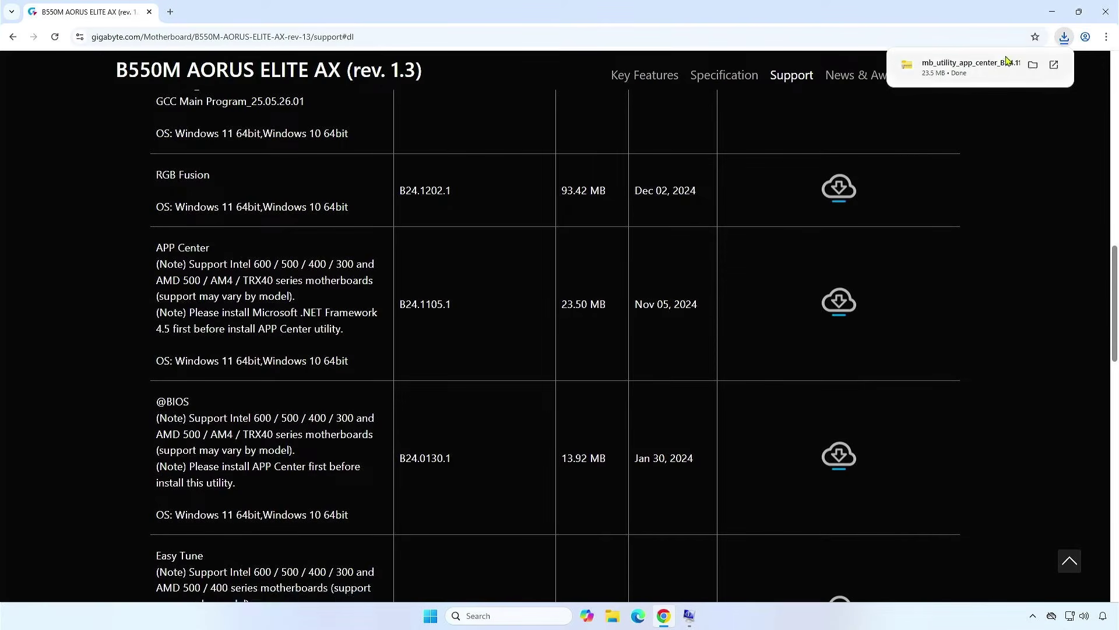
{"action": "left_click", "coordinate": [1032, 66]}
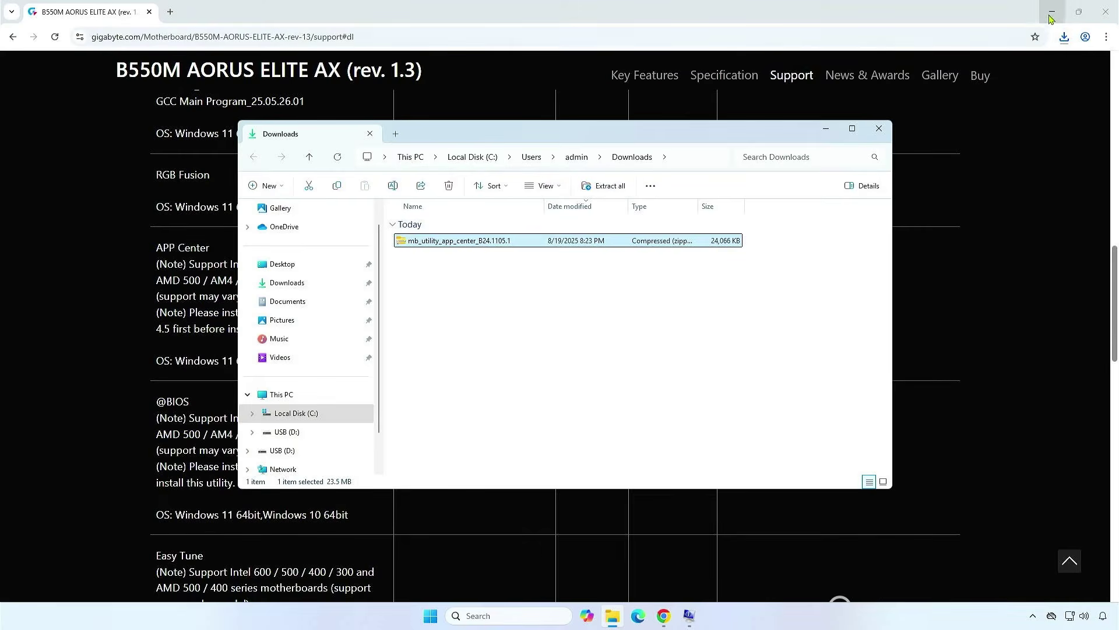
{"action": "left_click", "coordinate": [1052, 12]}
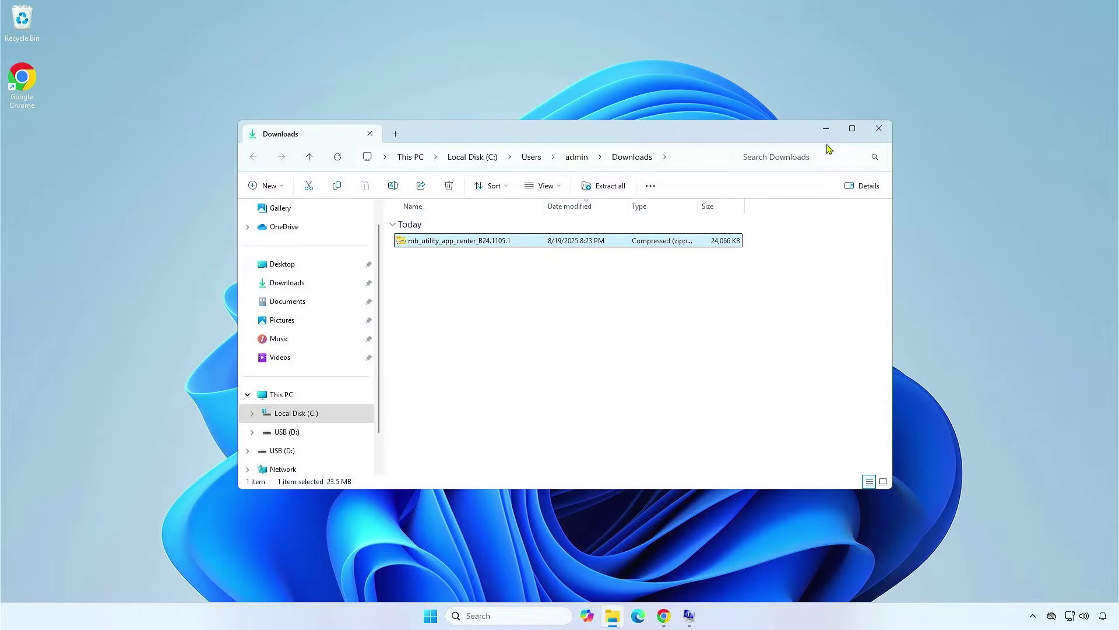
{"action": "right_click", "coordinate": [539, 243]}
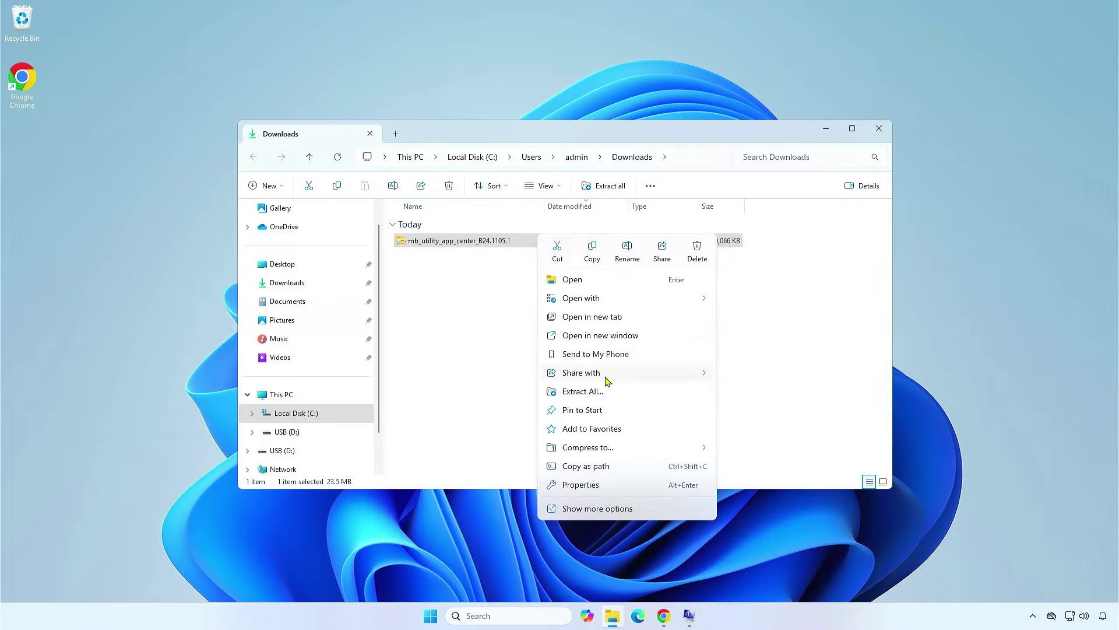
{"action": "left_click", "coordinate": [609, 391]}
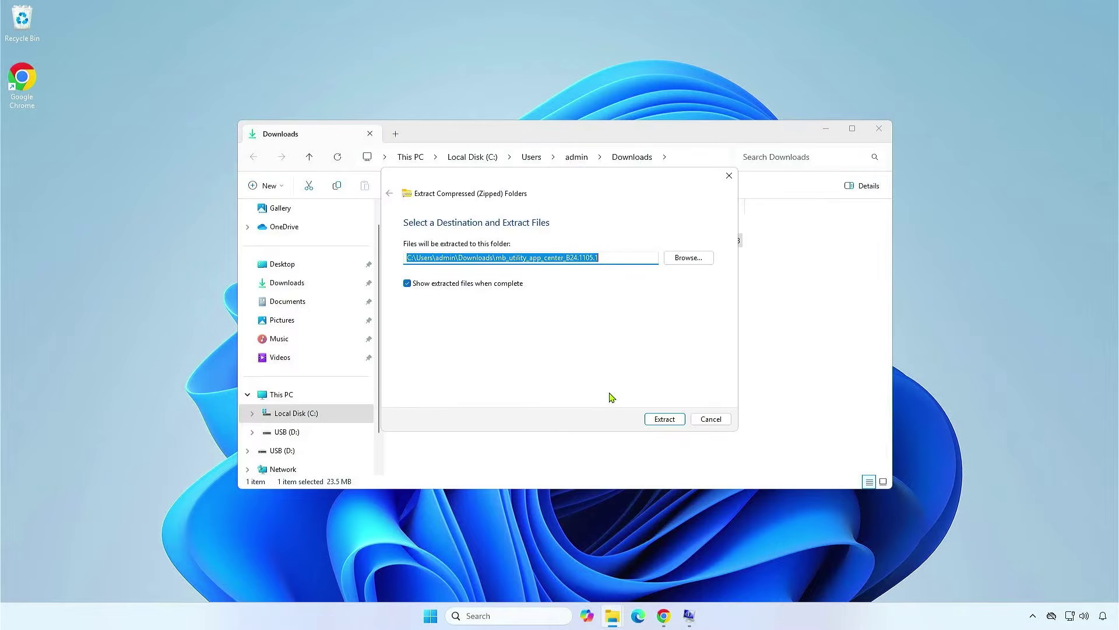
{"action": "left_click", "coordinate": [665, 419]}
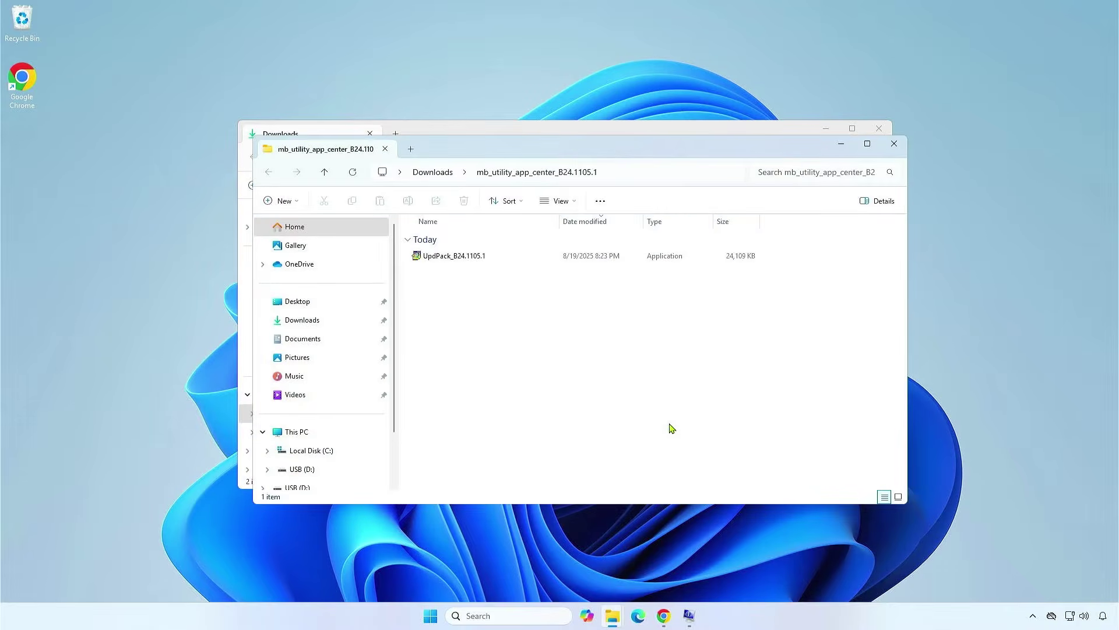
- Run the UpdPack_B24.1105.1 installer, accept the license agreement, and restart the system to complete the installation
{"action": "left_click", "coordinate": [541, 260]}
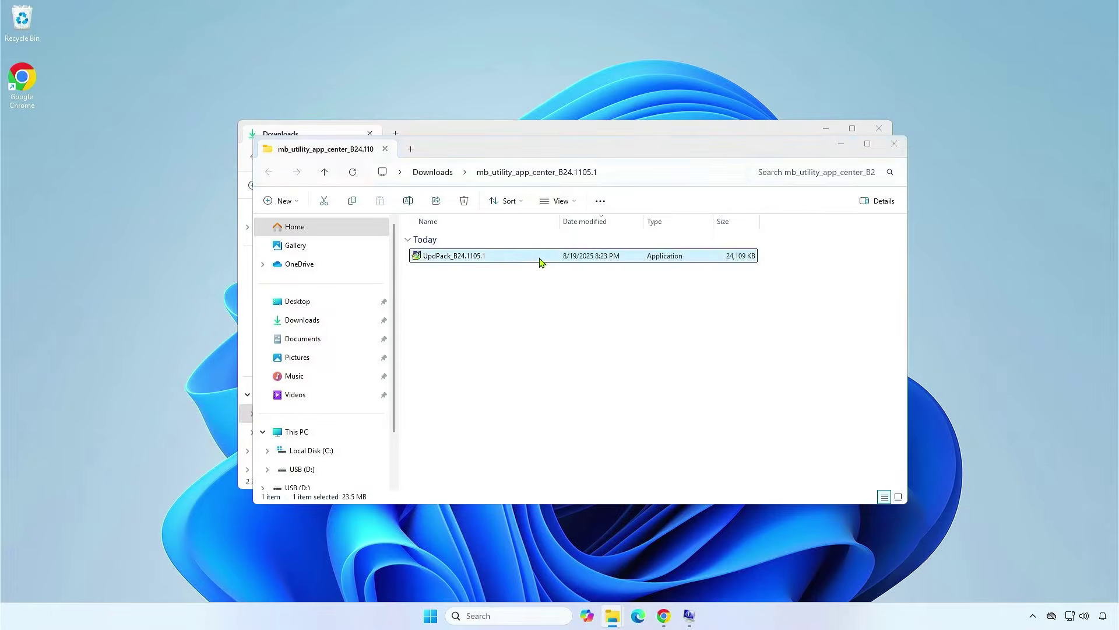
{"action": "left_click", "coordinate": [540, 260]}
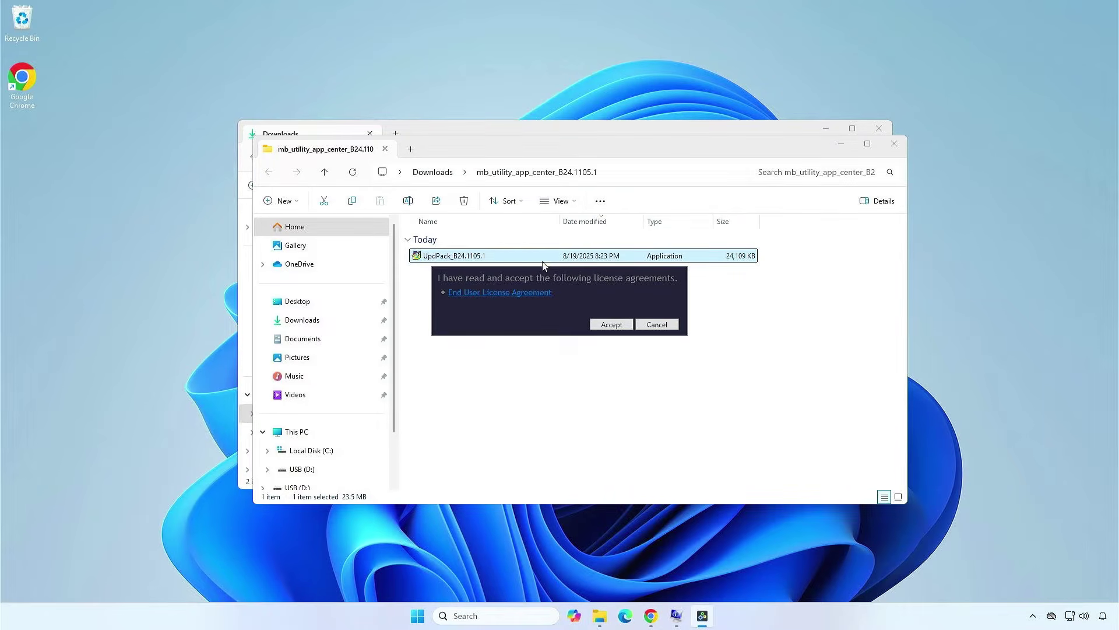
{"action": "left_click", "coordinate": [612, 325]}
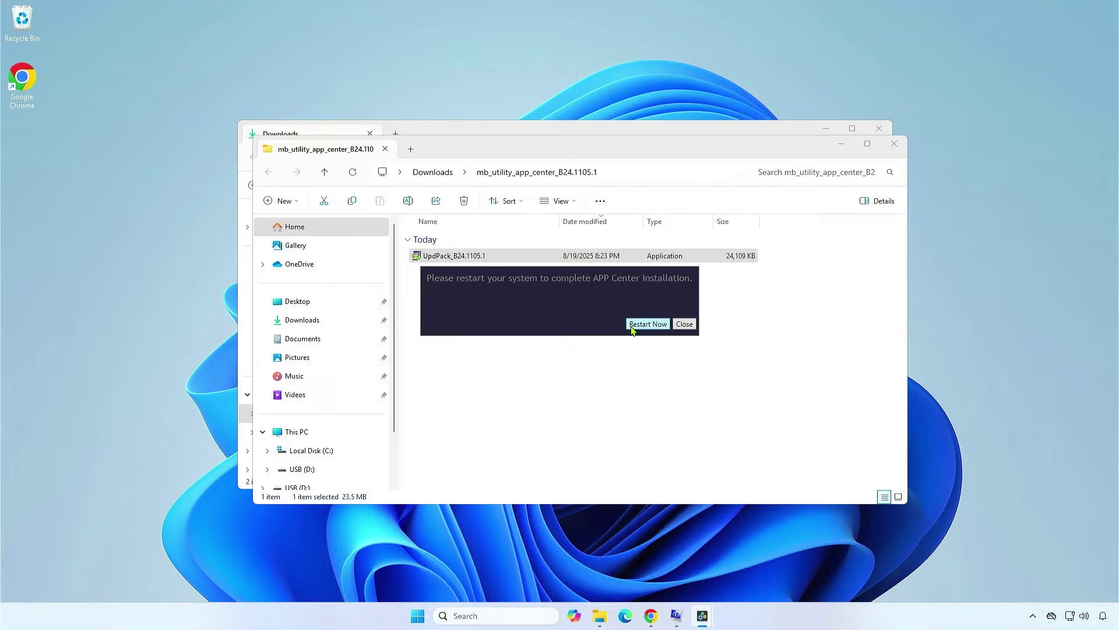
{"action": "left_click", "coordinate": [649, 326]}
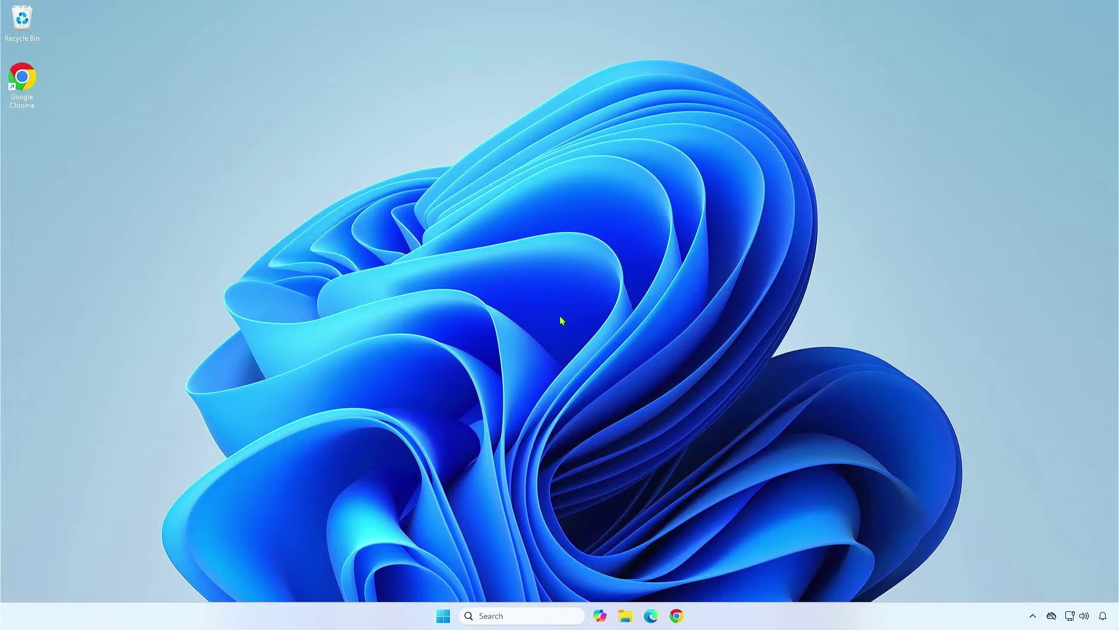
- Launch APP Center and open its list of recommended installations
{"action": "left_click", "coordinate": [448, 619]}
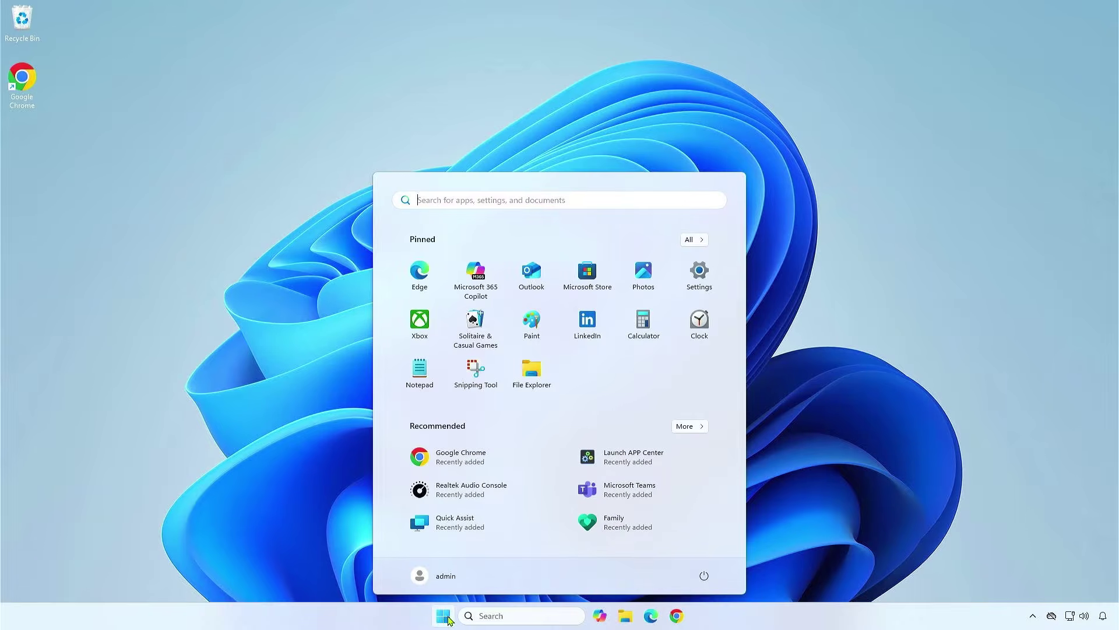
{"action": "left_click", "coordinate": [646, 462]}
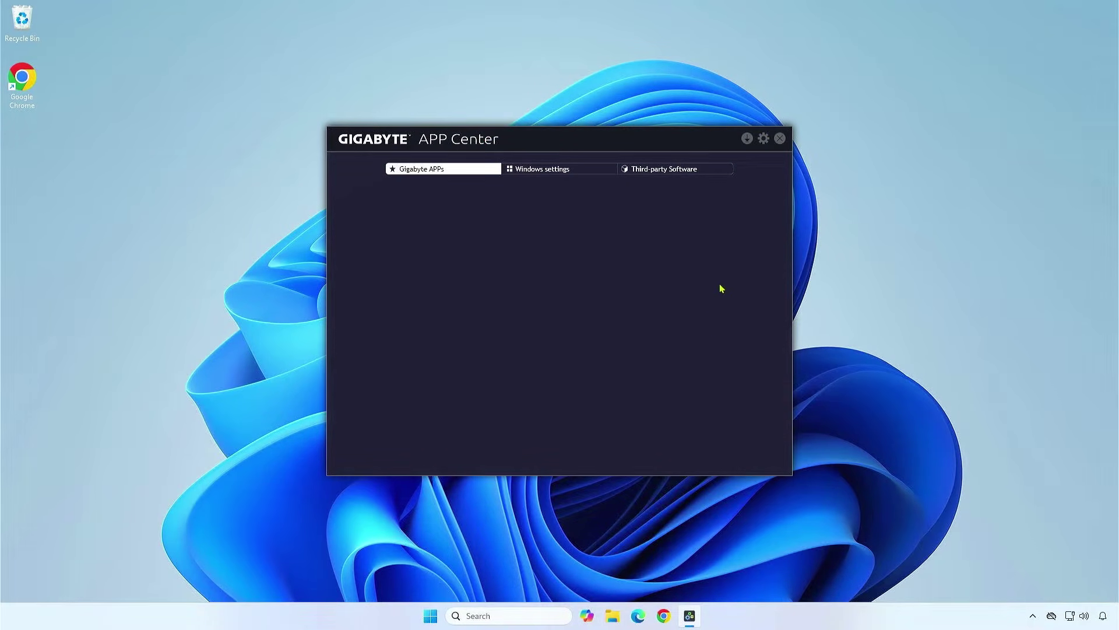
{"action": "left_click", "coordinate": [747, 138]}
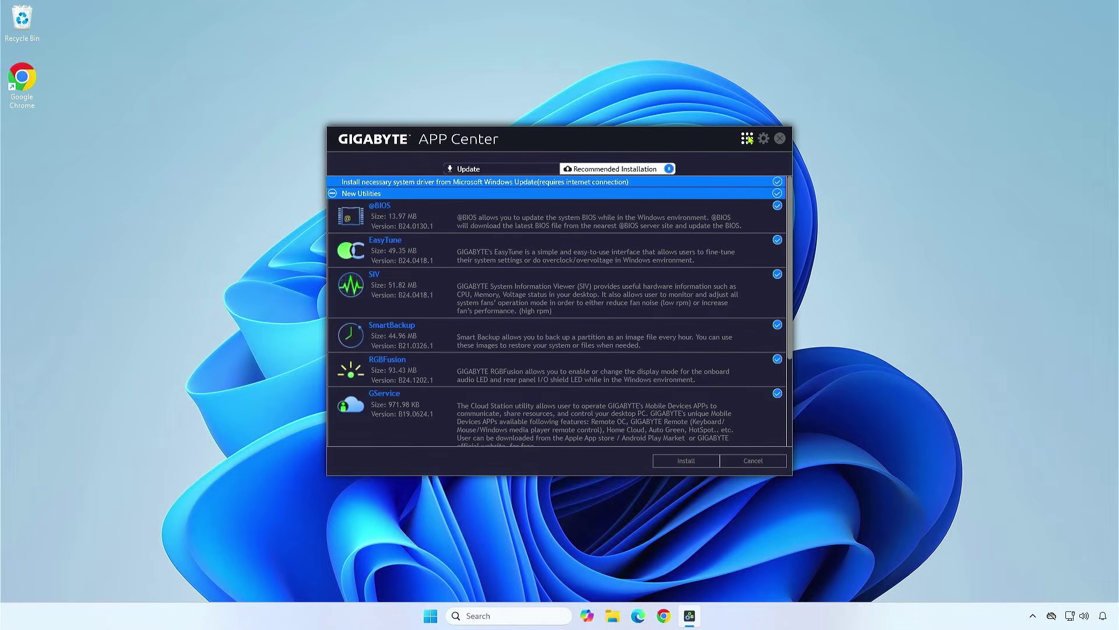
{"action": "left_click", "coordinate": [779, 182]}
{"action": "left_click", "coordinate": [779, 194]}
{"action": "scroll", "coordinate": [781, 214], "scroll_direction": "down", "scroll_amount": 3}
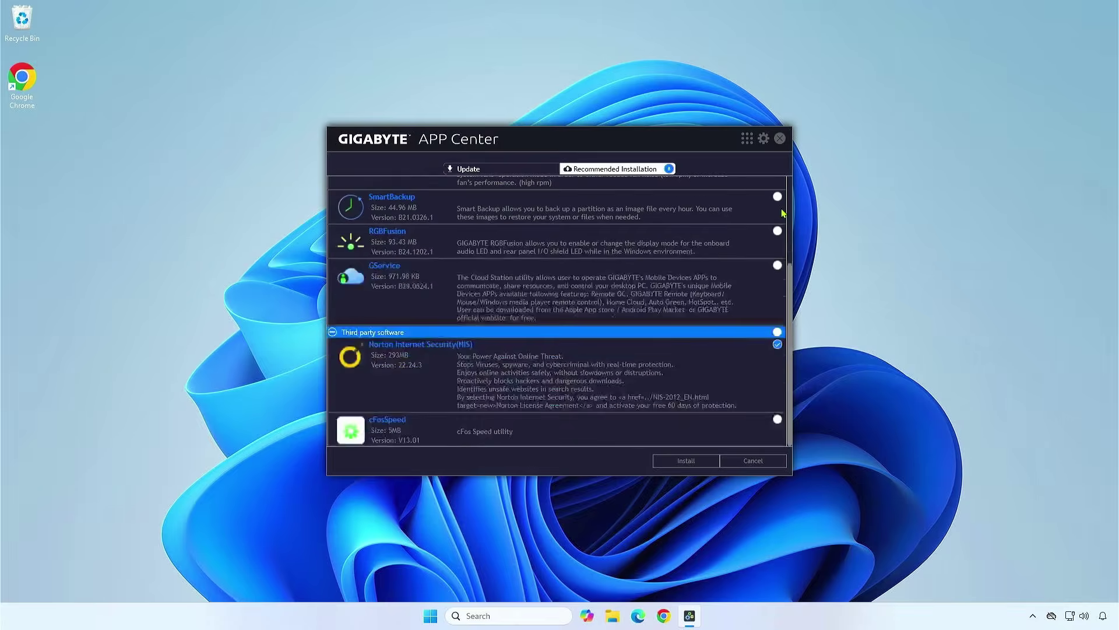
{"action": "left_click", "coordinate": [779, 334]}
{"action": "left_click", "coordinate": [700, 462]}
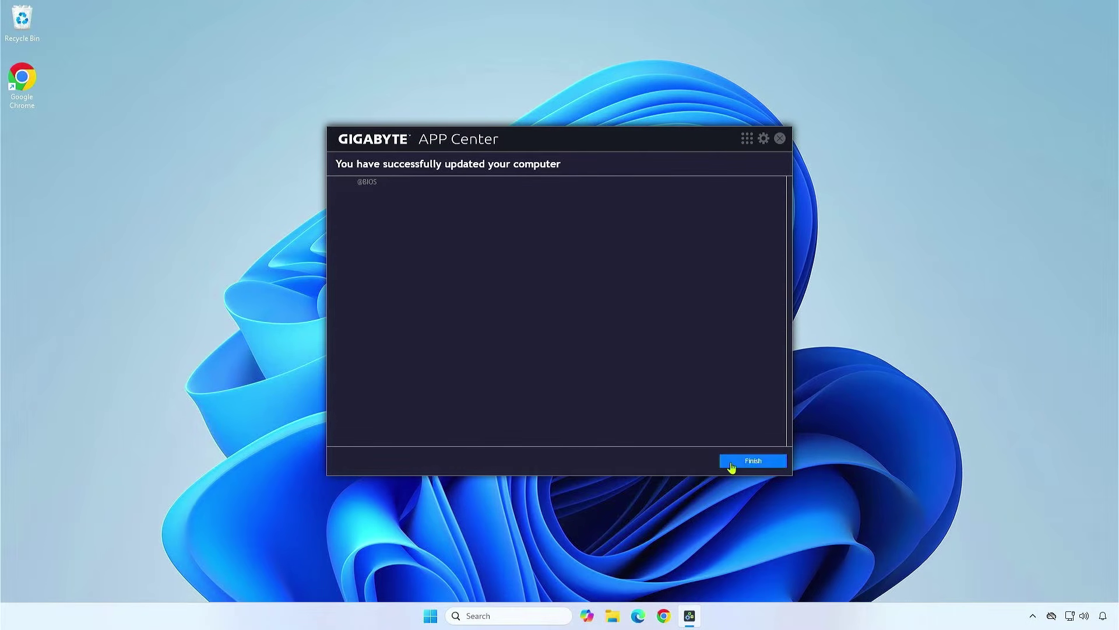
{"action": "left_click", "coordinate": [730, 467]}
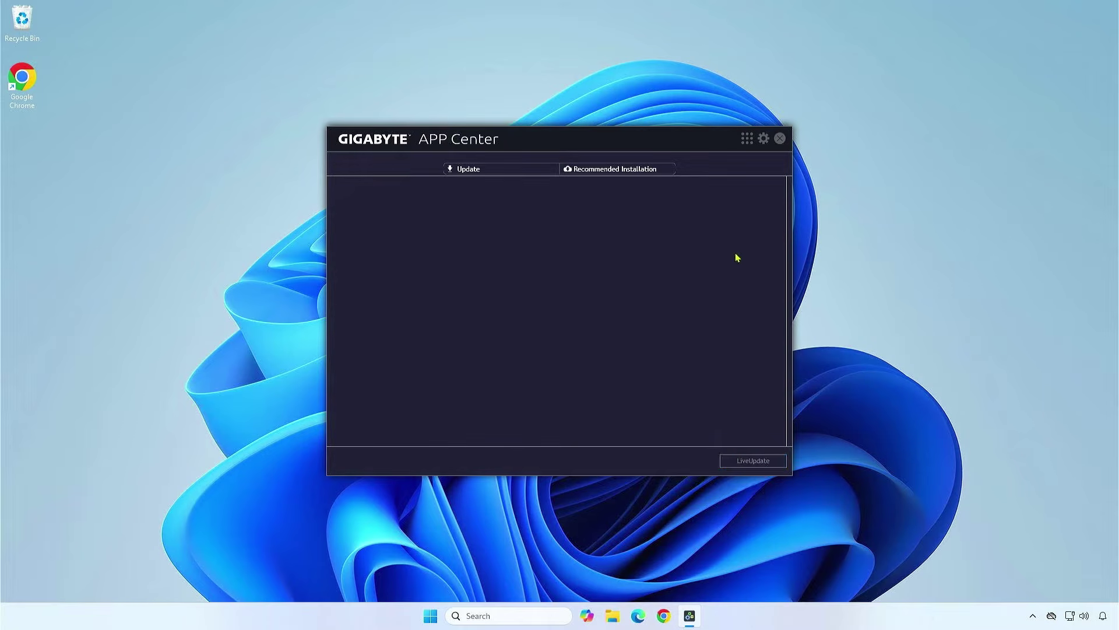
{"action": "left_click", "coordinate": [746, 140]}
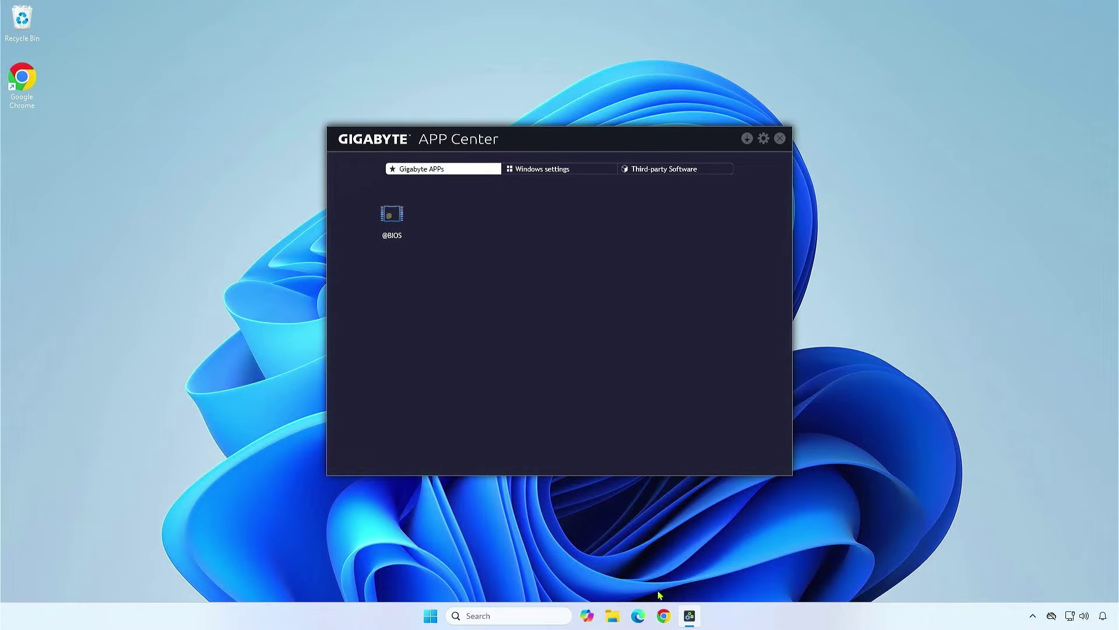
- Switch to Chrome and download BIOS version F5g from the motherboard's BIOS downloads
{"action": "left_click", "coordinate": [665, 616]}
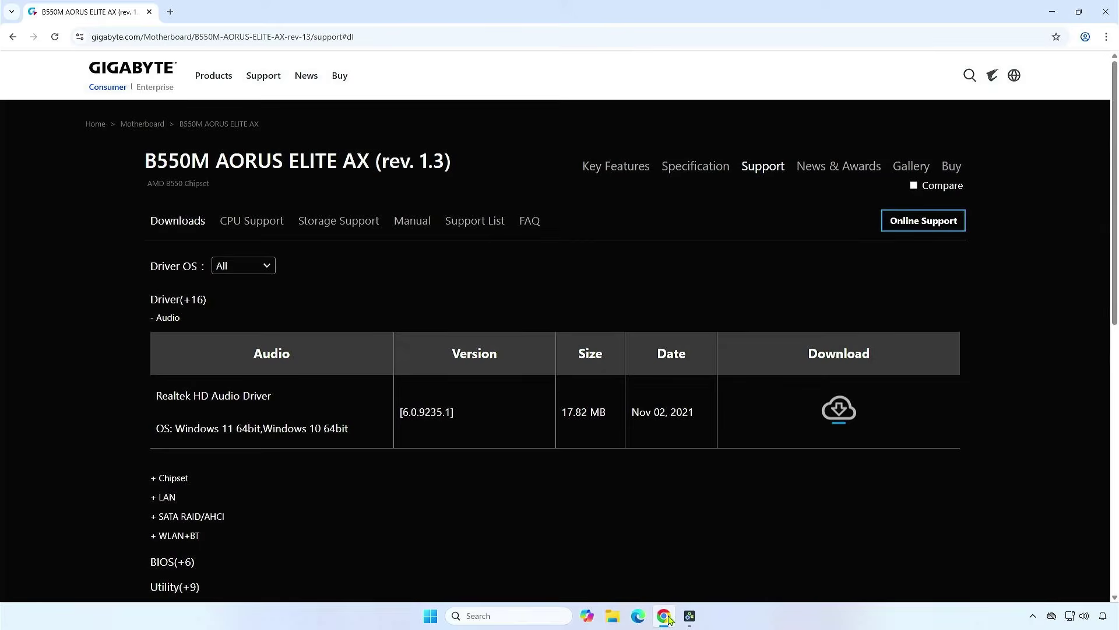
{"action": "left_click", "coordinate": [187, 562]}
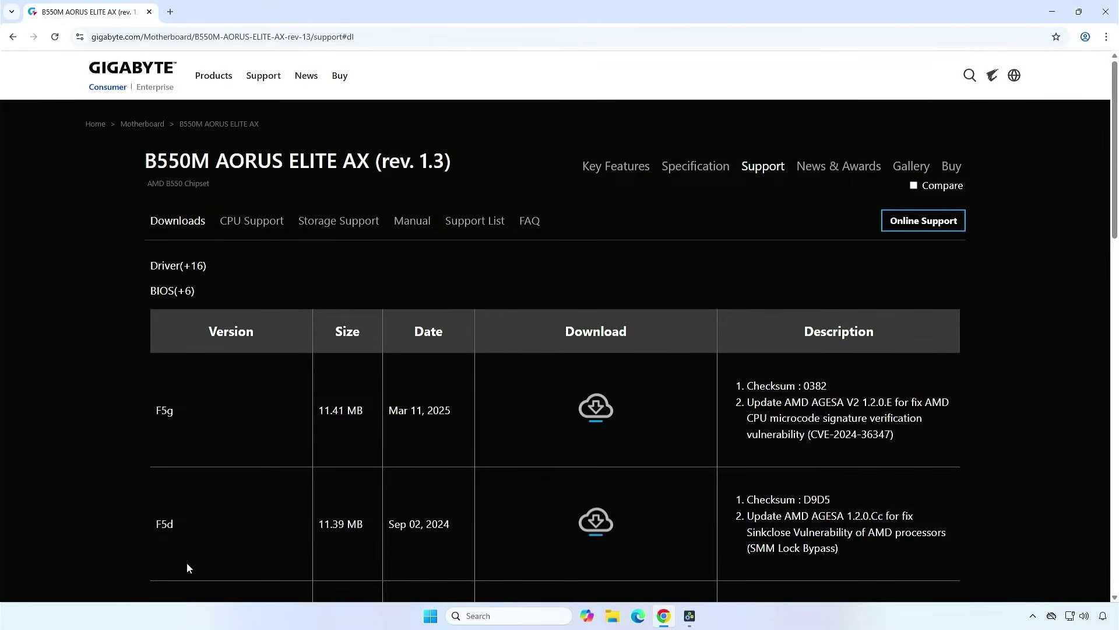
{"action": "left_click", "coordinate": [594, 406]}
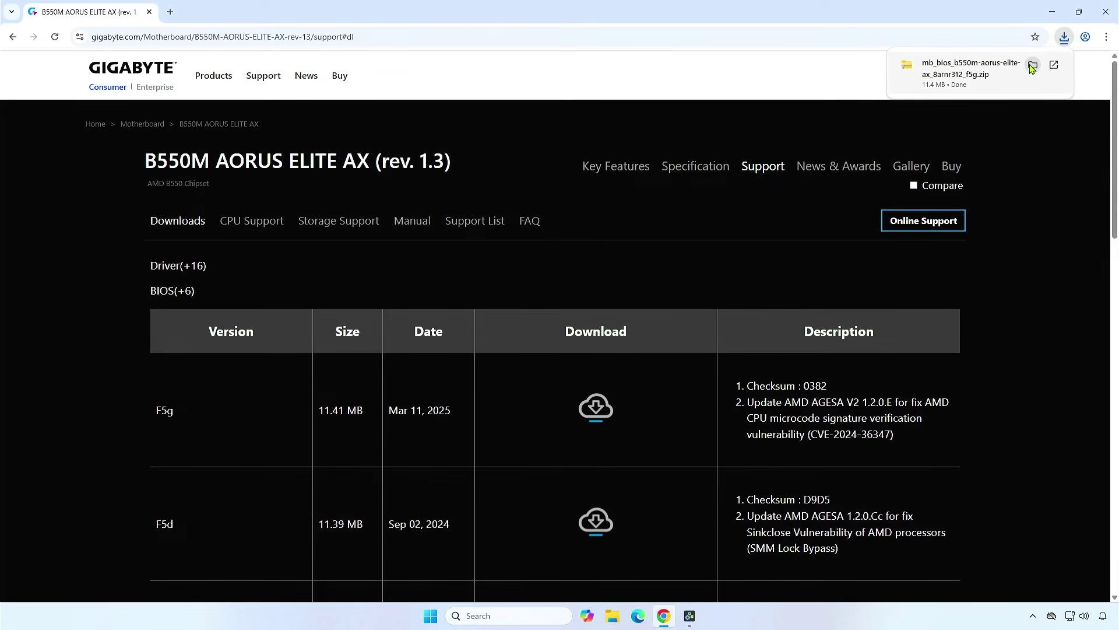
- Show the downloaded mb_bios_b550m-aorus-elite-ax_8arnr312_f5g archive in its folder and extract it to the default destination
{"action": "left_click", "coordinate": [1032, 65]}
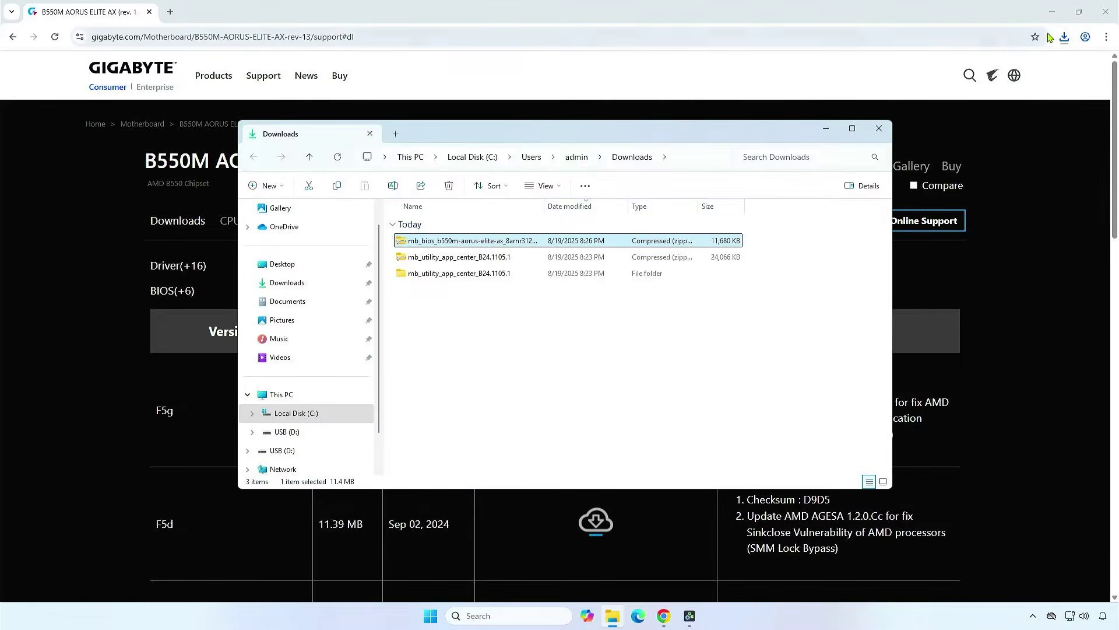
{"action": "left_click", "coordinate": [1053, 13]}
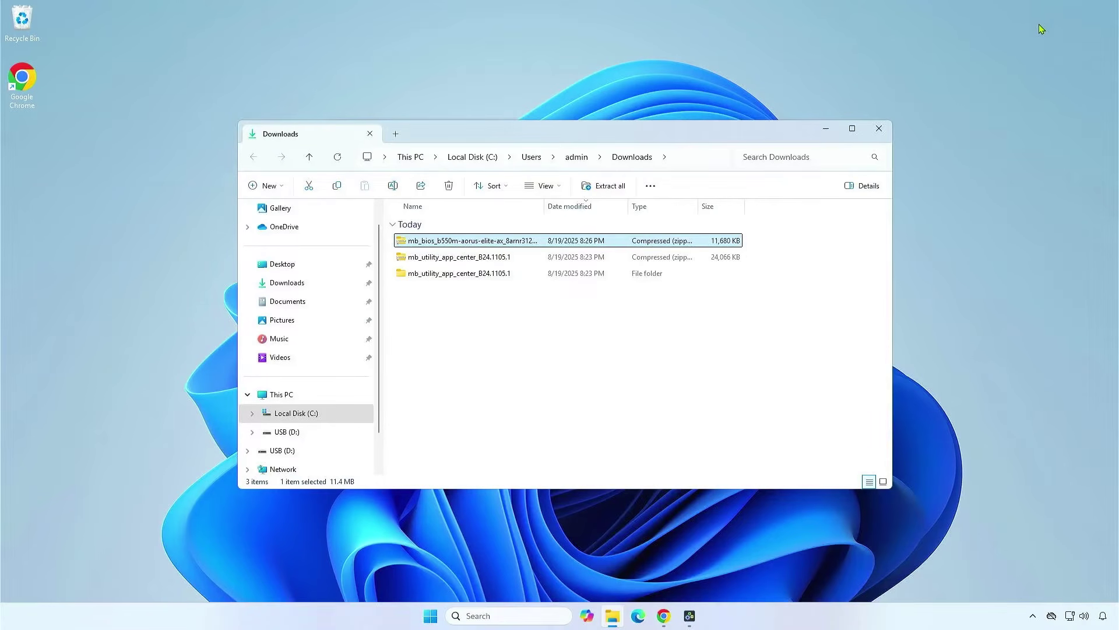
{"action": "right_click", "coordinate": [553, 245]}
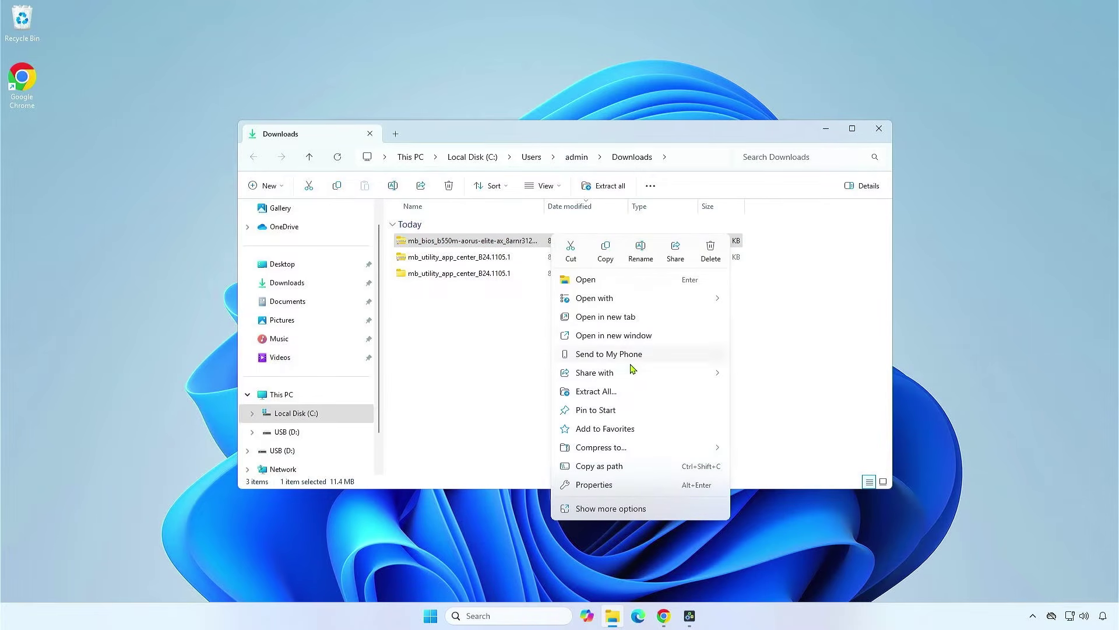
{"action": "left_click", "coordinate": [596, 392]}
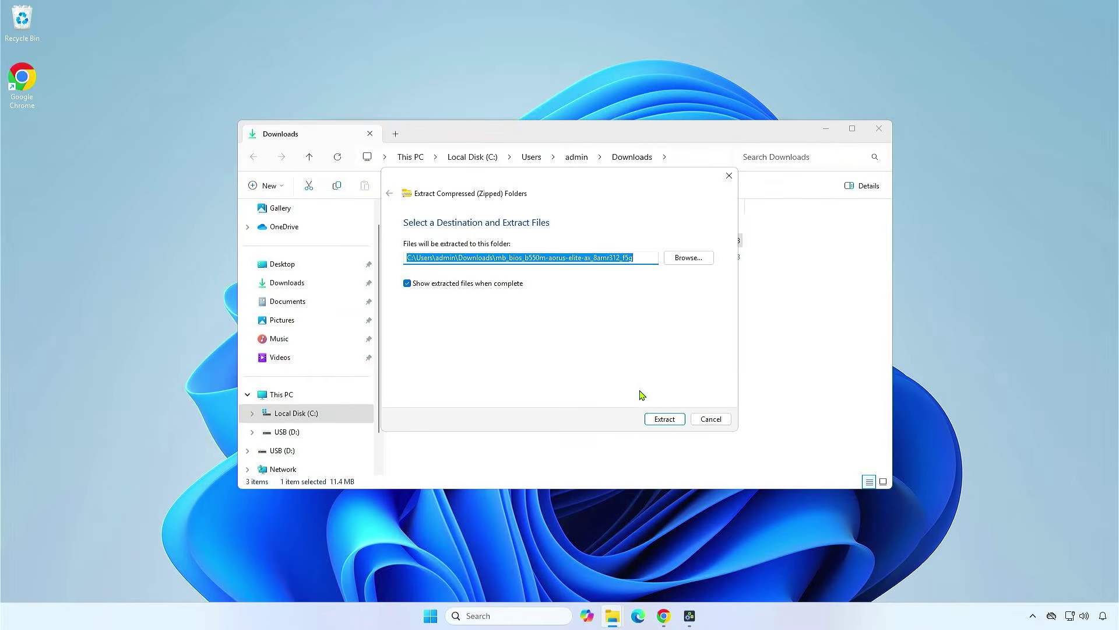
{"action": "left_click", "coordinate": [664, 418]}
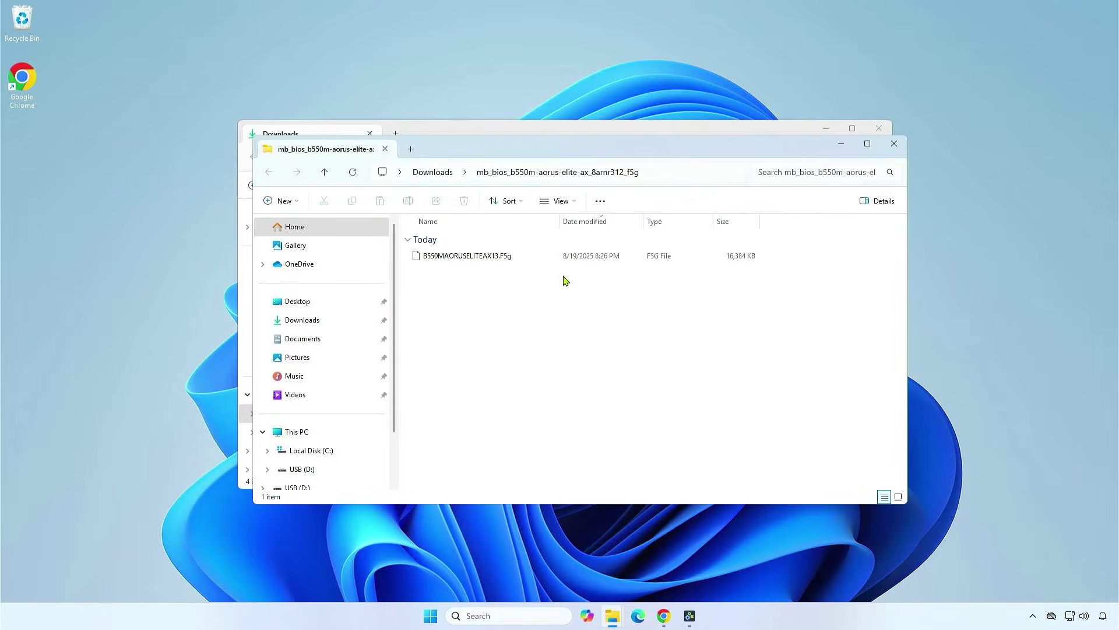
{"action": "left_click", "coordinate": [894, 143]}
{"action": "left_click", "coordinate": [878, 128]}
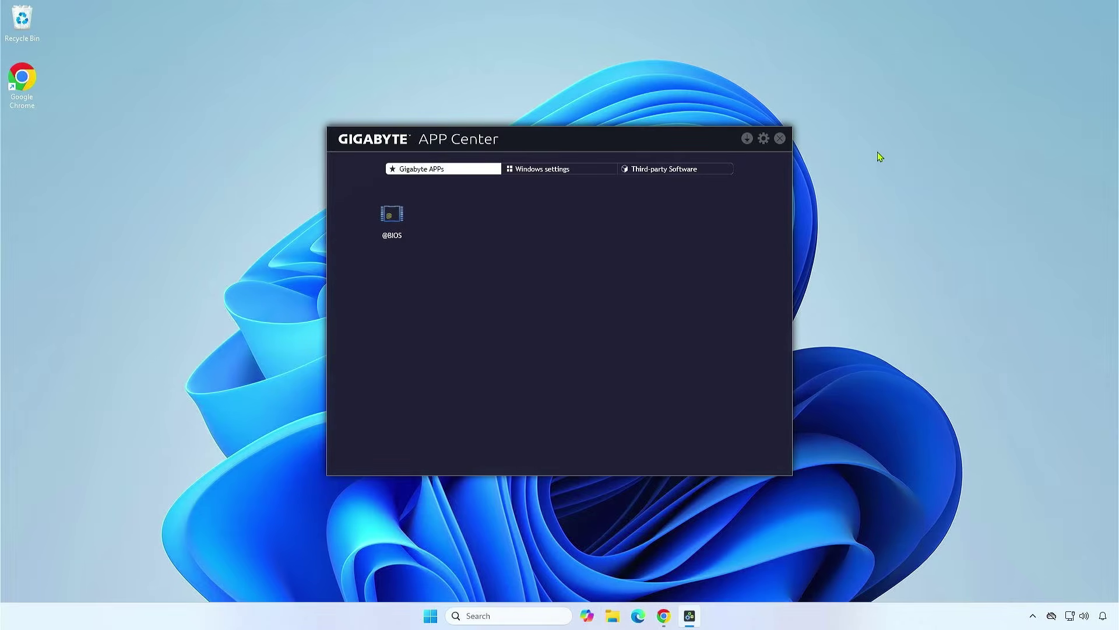
{"action": "left_click", "coordinate": [402, 231]}
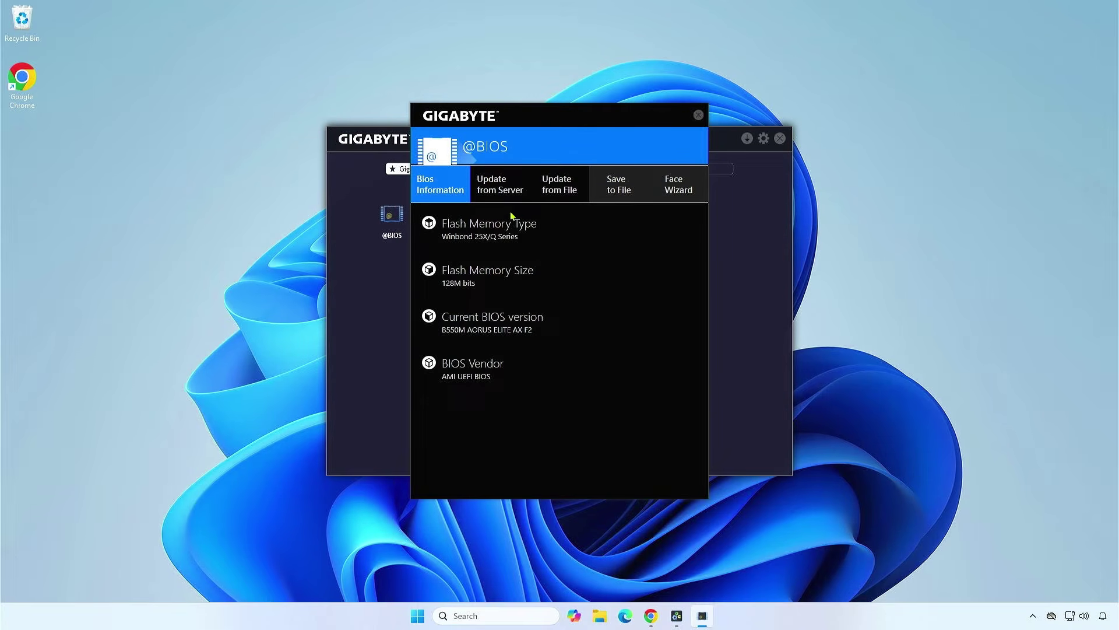
- Choose to update from a file and select B550MAORUSELITEAX13.F5g from the extracted BIOS folder in Downloads
{"action": "left_click", "coordinate": [556, 196]}
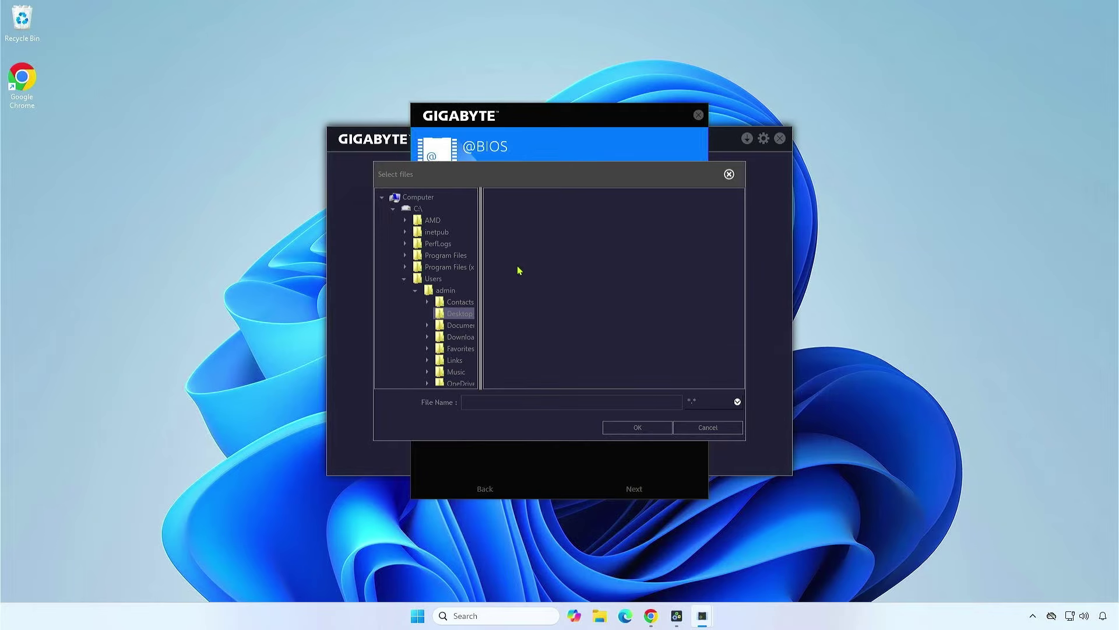
{"action": "left_click", "coordinate": [470, 338]}
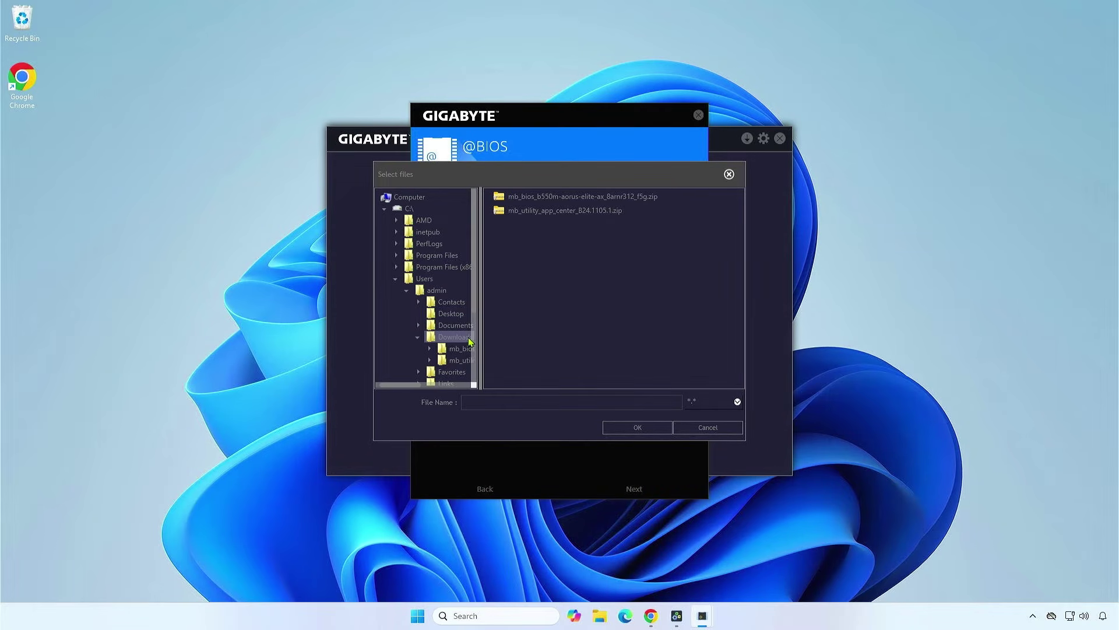
{"action": "left_click", "coordinate": [465, 350]}
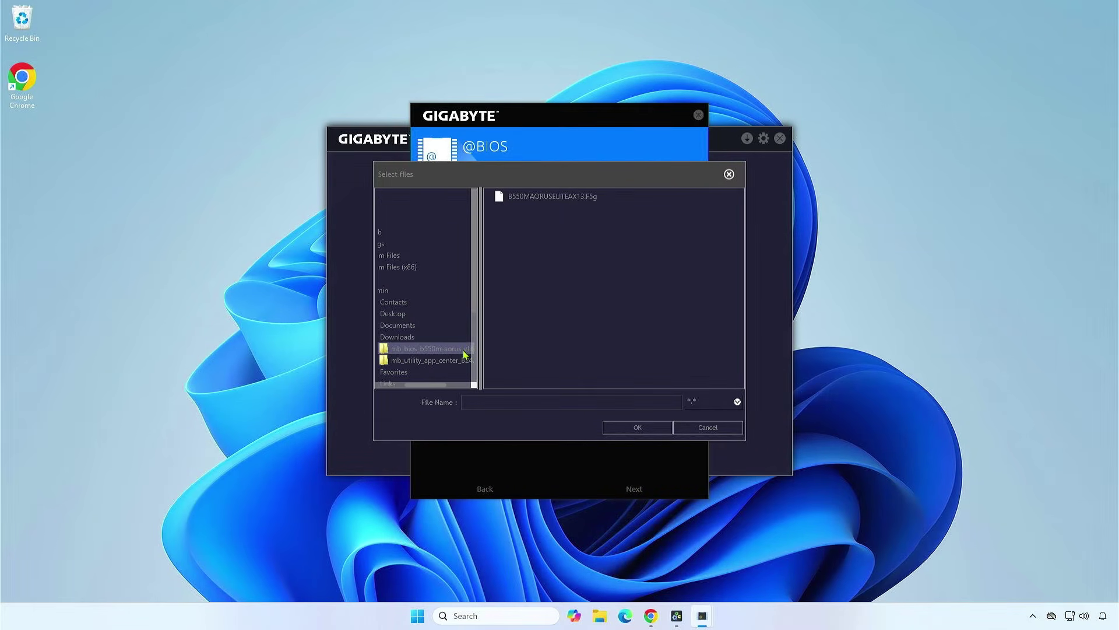
{"action": "left_click", "coordinate": [561, 198]}
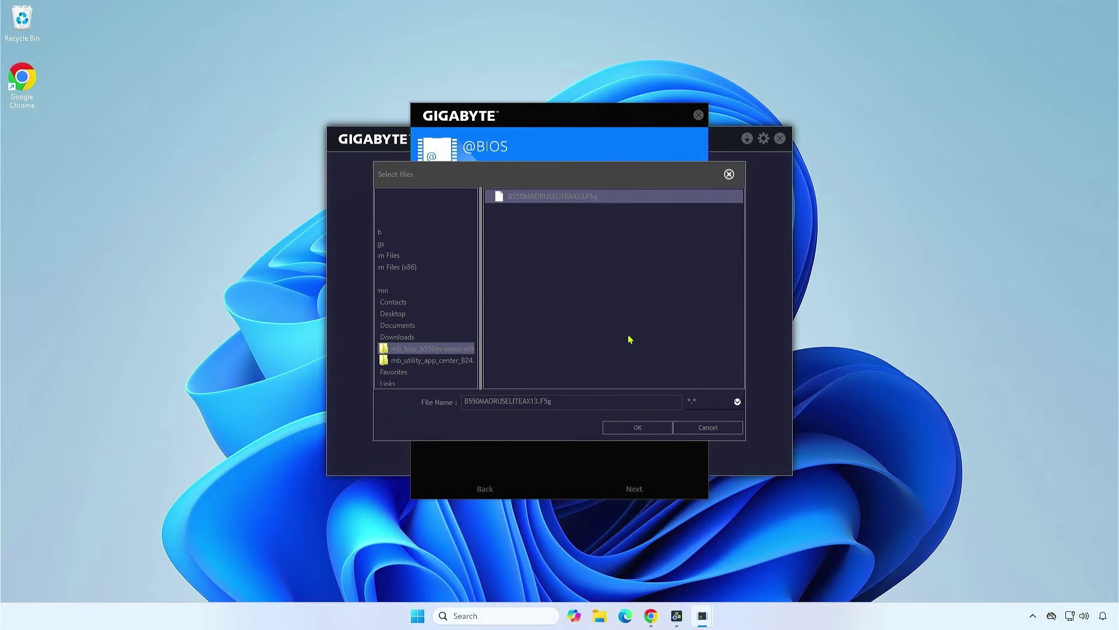
{"action": "left_click", "coordinate": [644, 428]}
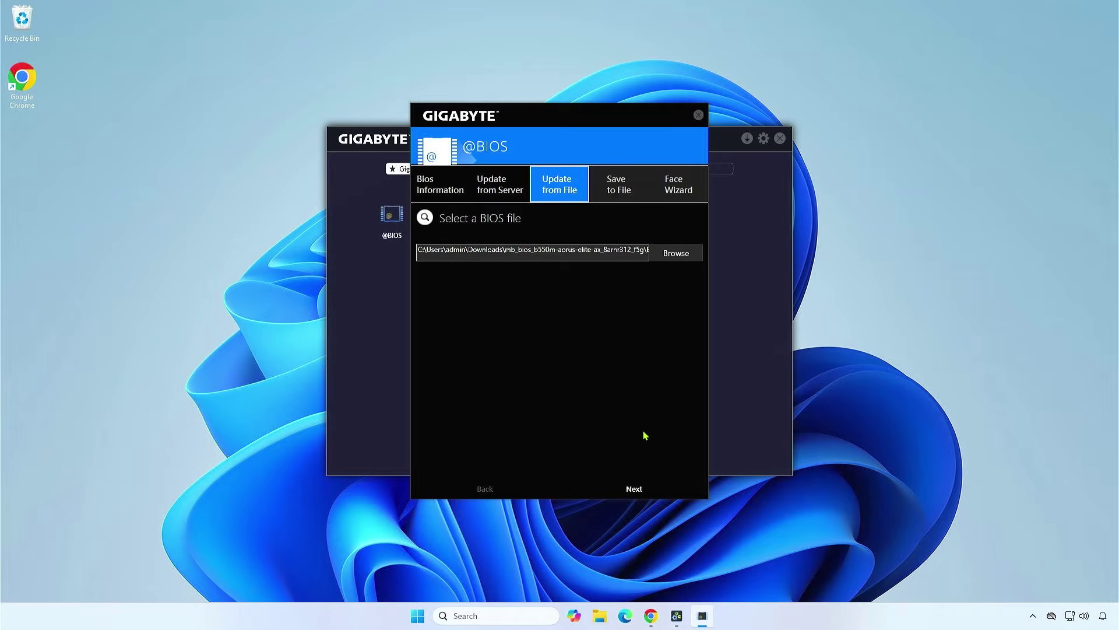
- Flash the BIOS from the selected file, accepting the risk warning, and restart the computer once flashing completes
{"action": "left_click", "coordinate": [634, 489]}
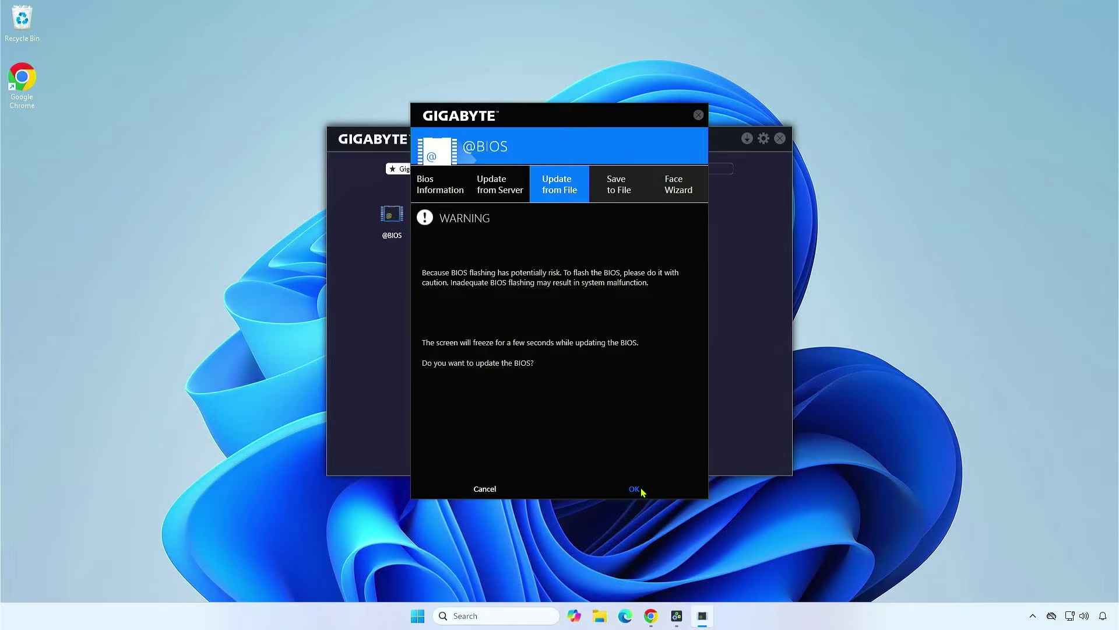
{"action": "left_click", "coordinate": [635, 489]}
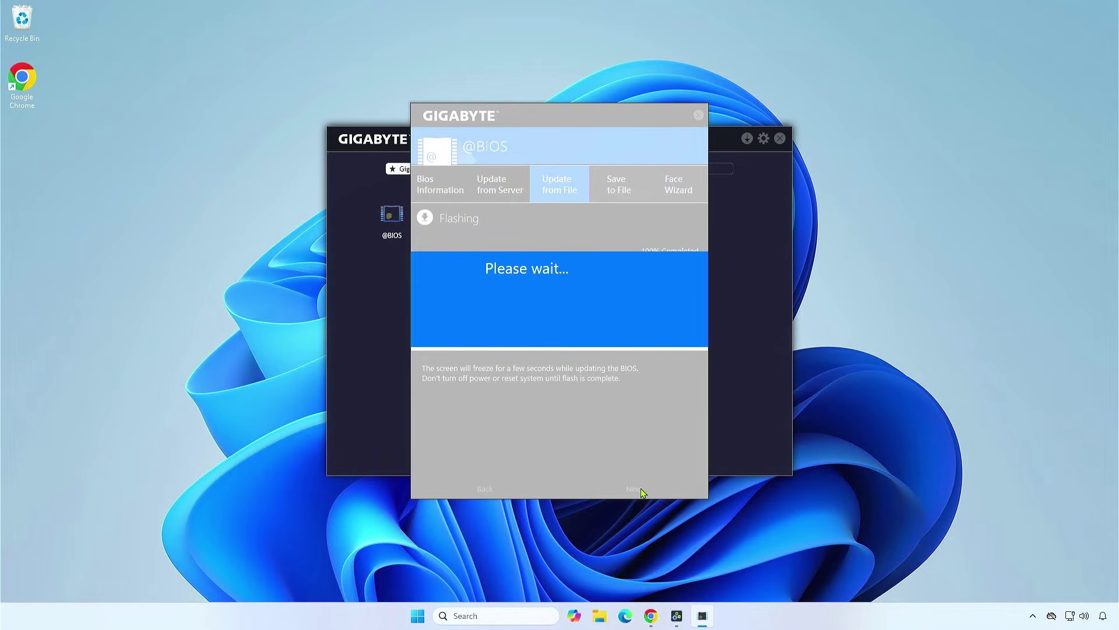
{"action": "left_click", "coordinate": [640, 488]}
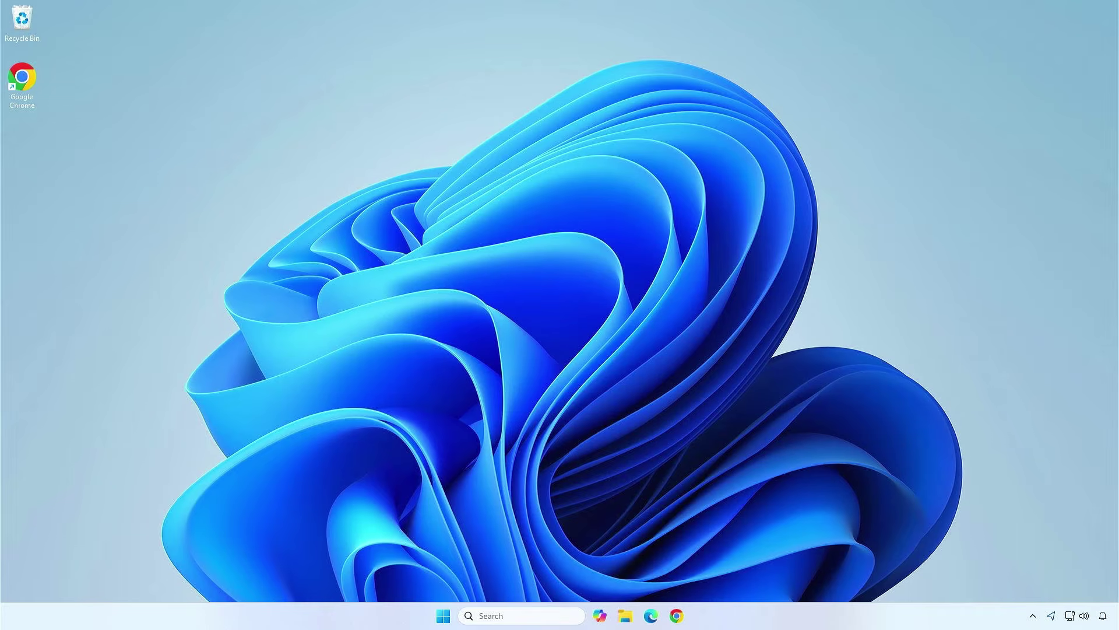
- Open System Information through msinfo32, check the BIOS Version/Date entry, and close it
{"action": "left_click", "coordinate": [527, 615]}
{"action": "type", "text": "mmsinfo32"}
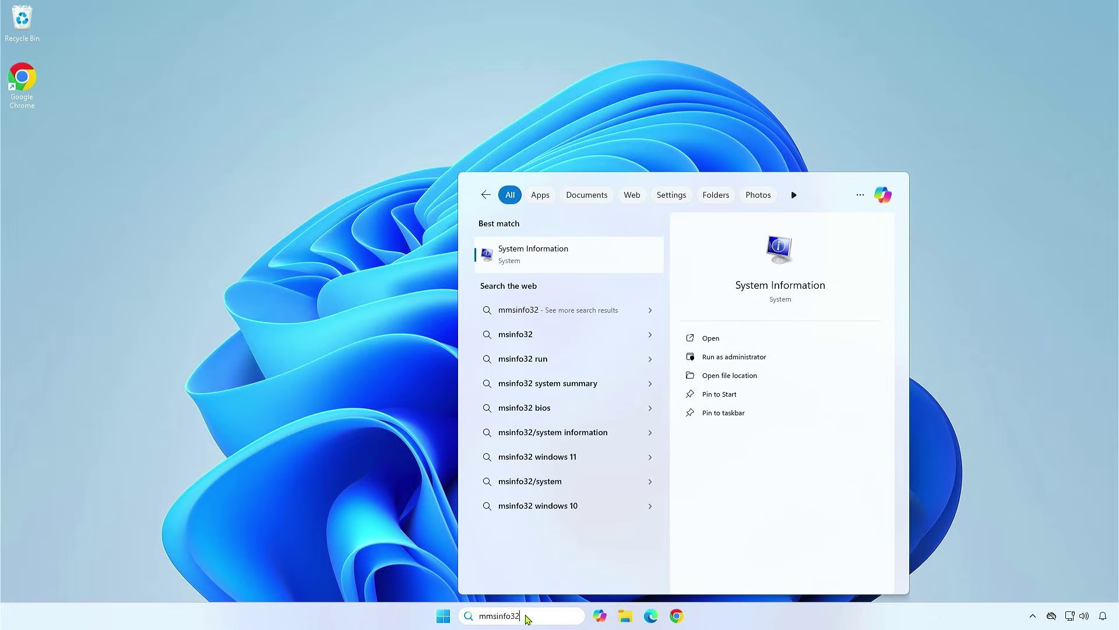
{"action": "left_click", "coordinate": [555, 262]}
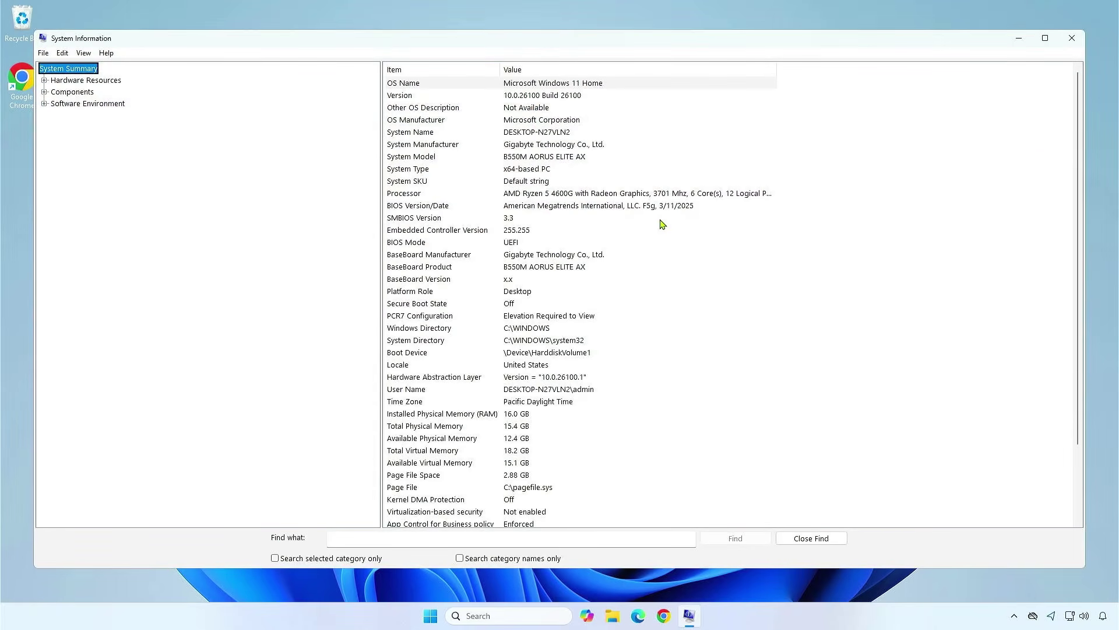
{"action": "left_click", "coordinate": [726, 206]}
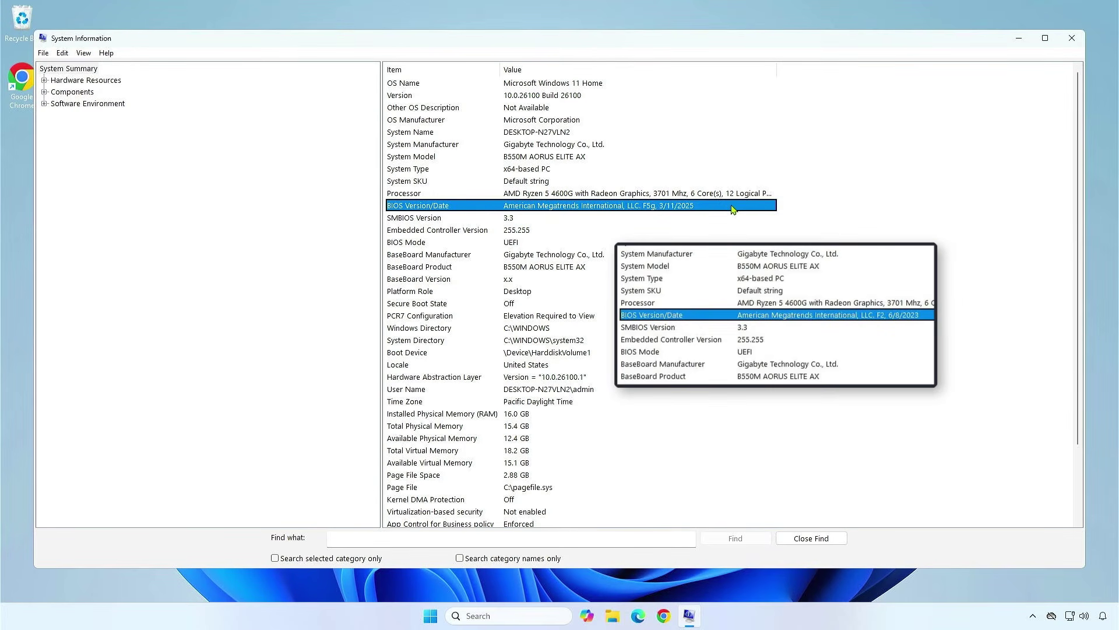
{"action": "left_click", "coordinate": [1072, 38]}
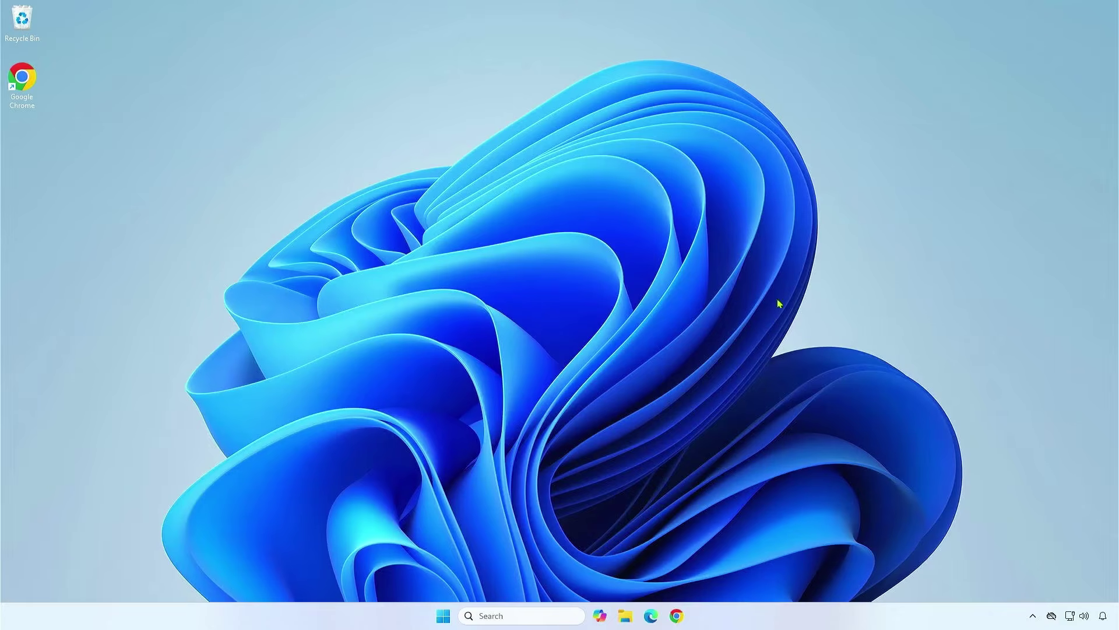
- Uninstall APP Center together with all GIGABYTE utilities from the installed apps, finish the wizard and close Settings
{"action": "right_click", "coordinate": [444, 615]}
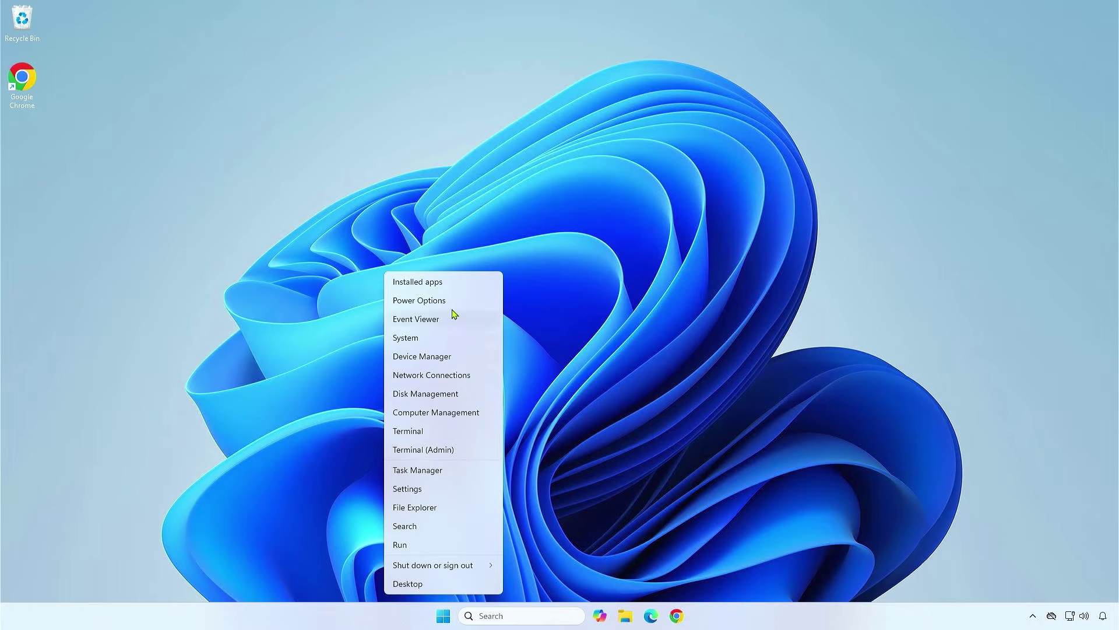
{"action": "left_click", "coordinate": [453, 283]}
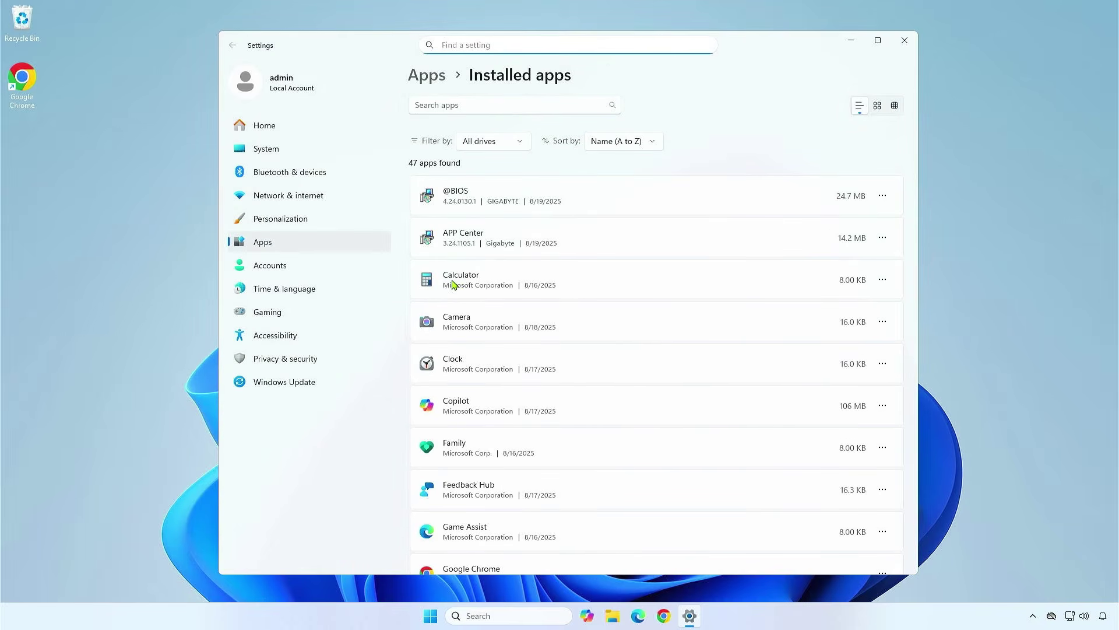
{"action": "left_click", "coordinate": [883, 238]}
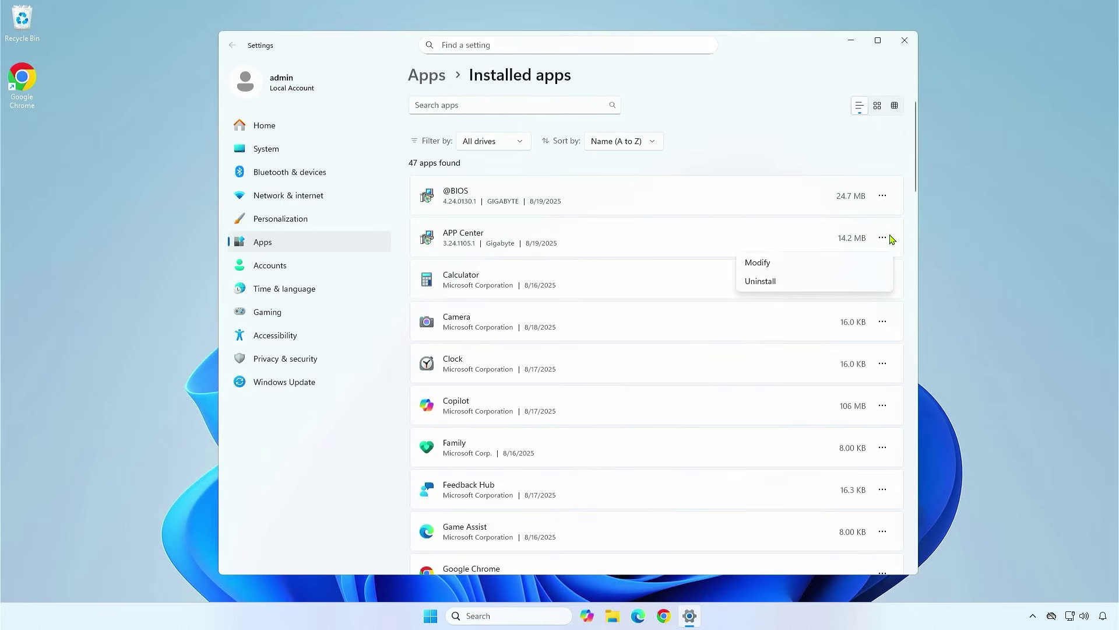
{"action": "left_click", "coordinate": [856, 284]}
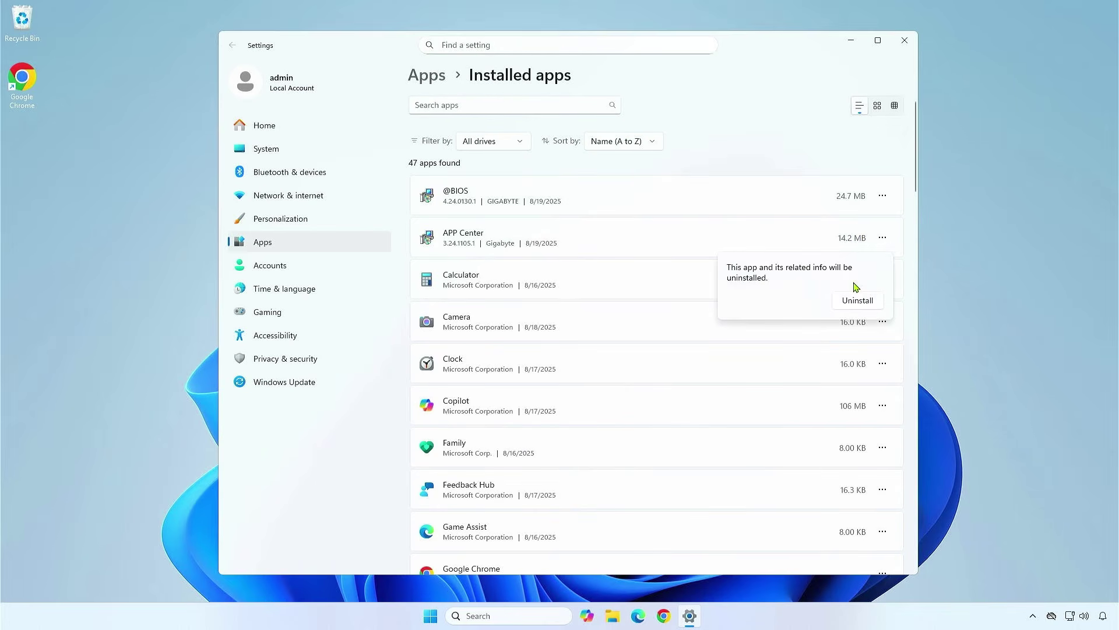
{"action": "left_click", "coordinate": [860, 302]}
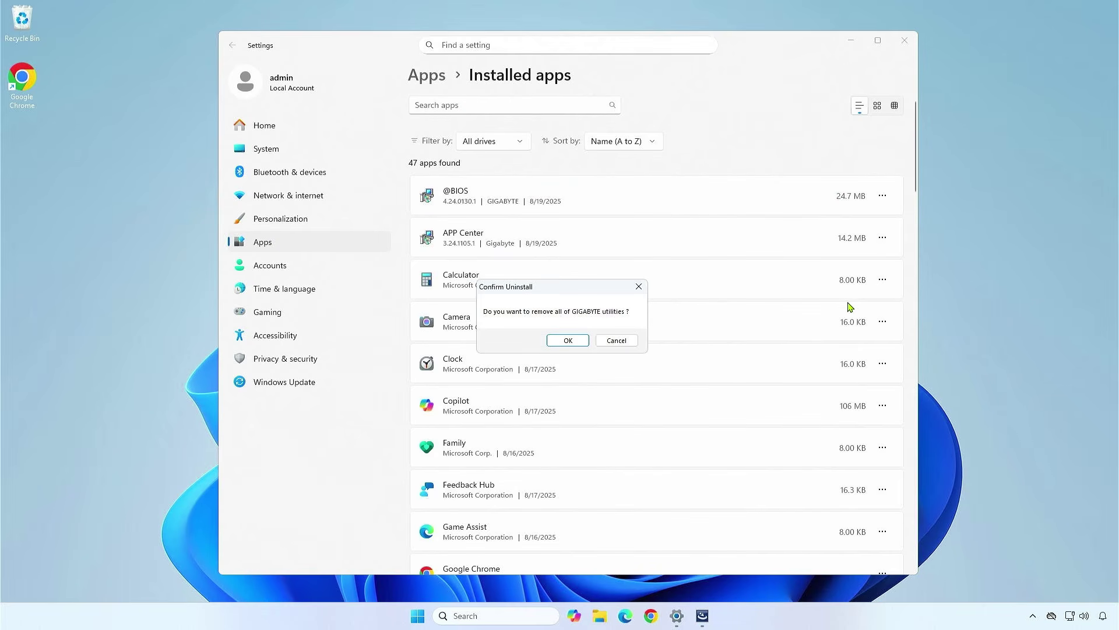
{"action": "left_click", "coordinate": [568, 341]}
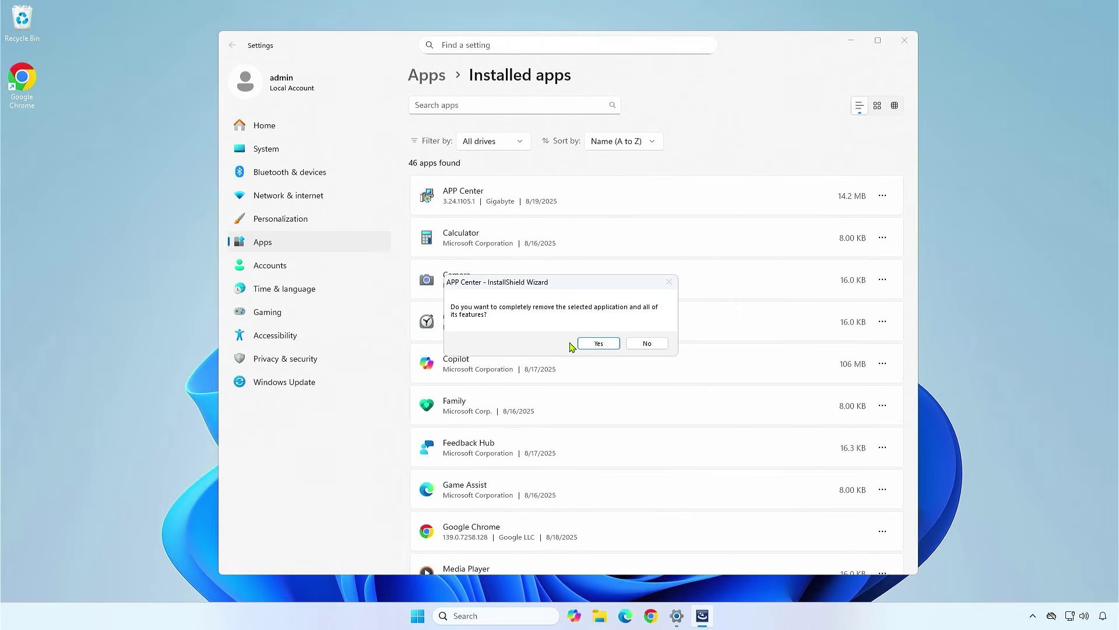
{"action": "left_click", "coordinate": [597, 344]}
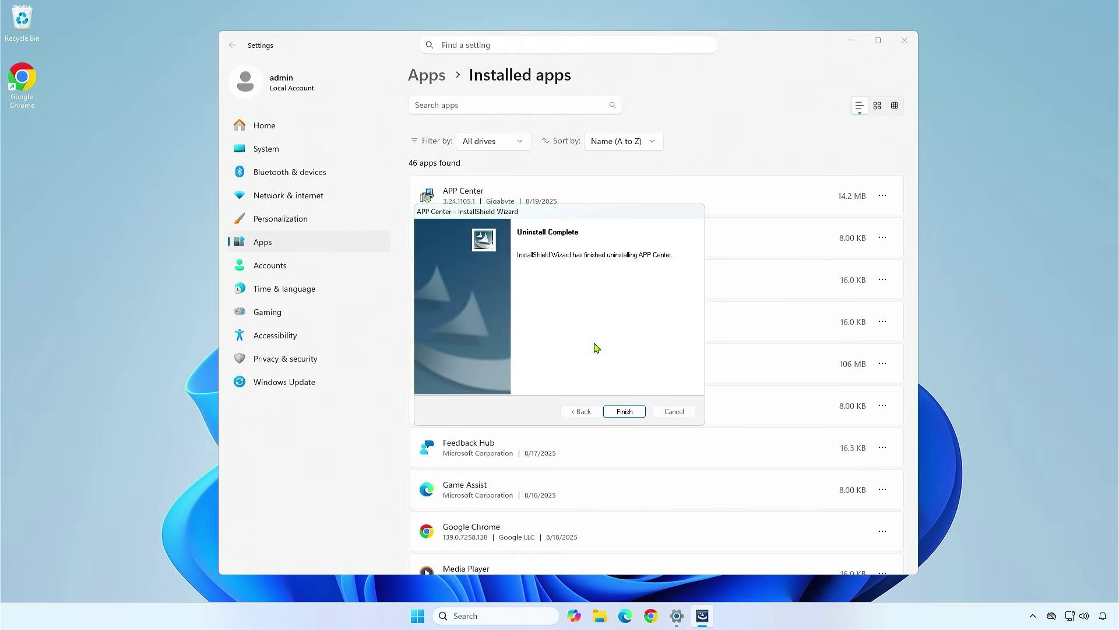
{"action": "left_click", "coordinate": [624, 412]}
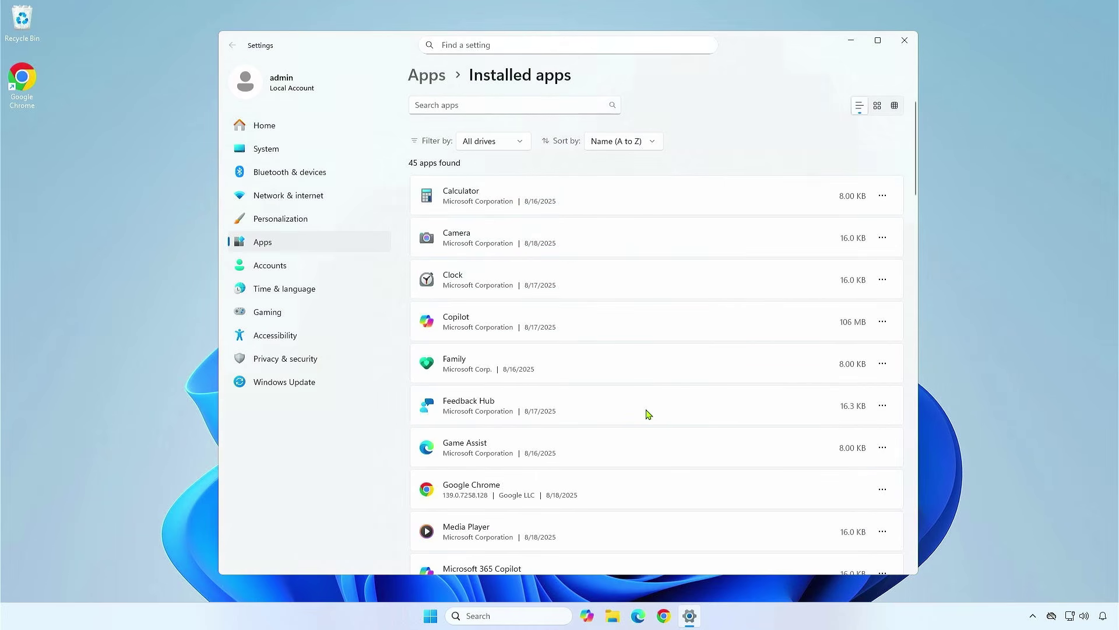
{"action": "left_click", "coordinate": [899, 40]}
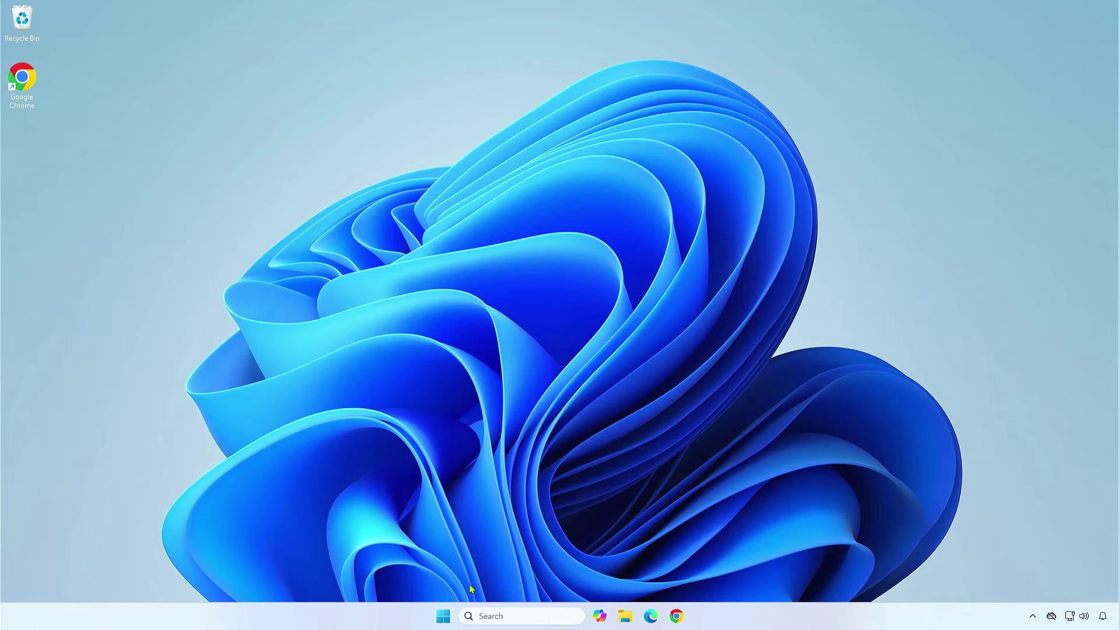
- Restart the computer into the BIOS setup and open Q-Flash from Easy Mode
{"action": "right_click", "coordinate": [443, 616]}
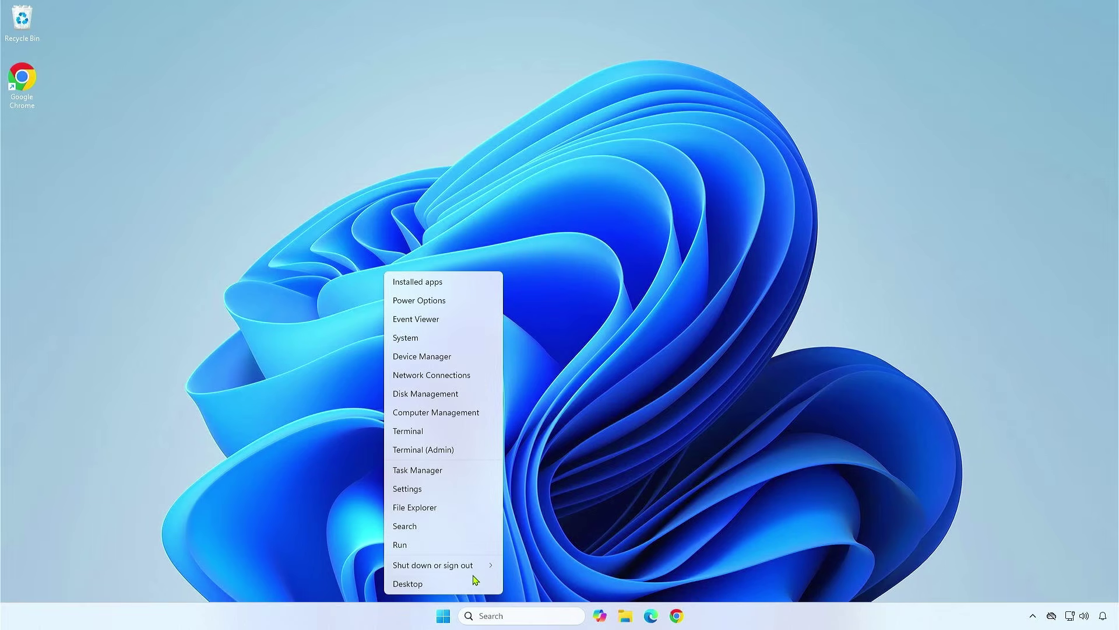
{"action": "mouse_move", "coordinate": [473, 571]}
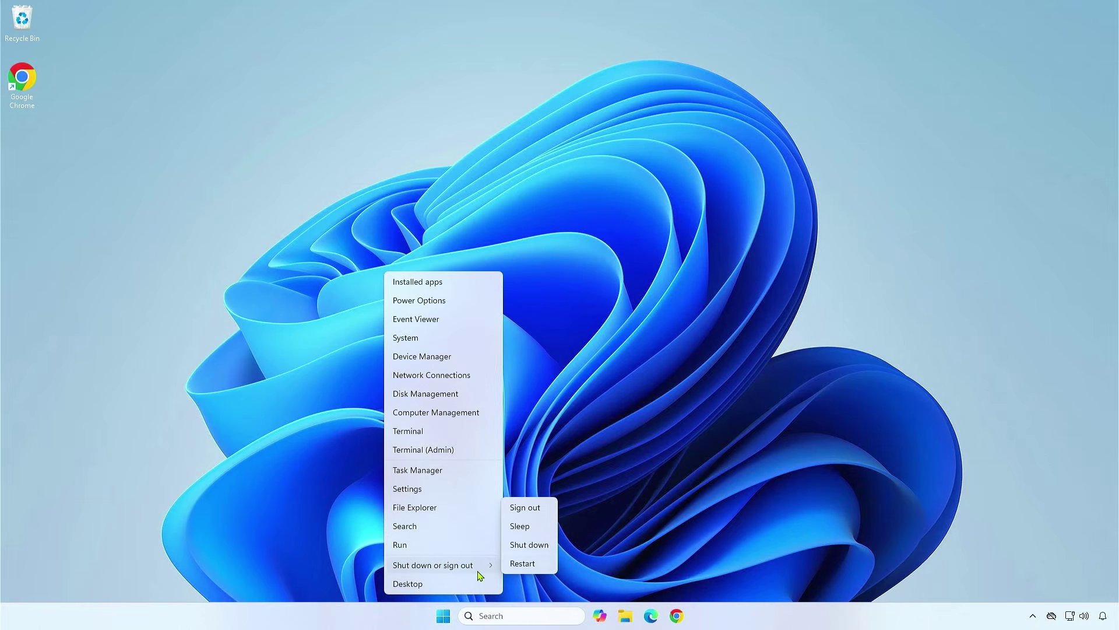
{"action": "left_click", "coordinate": [522, 564]}
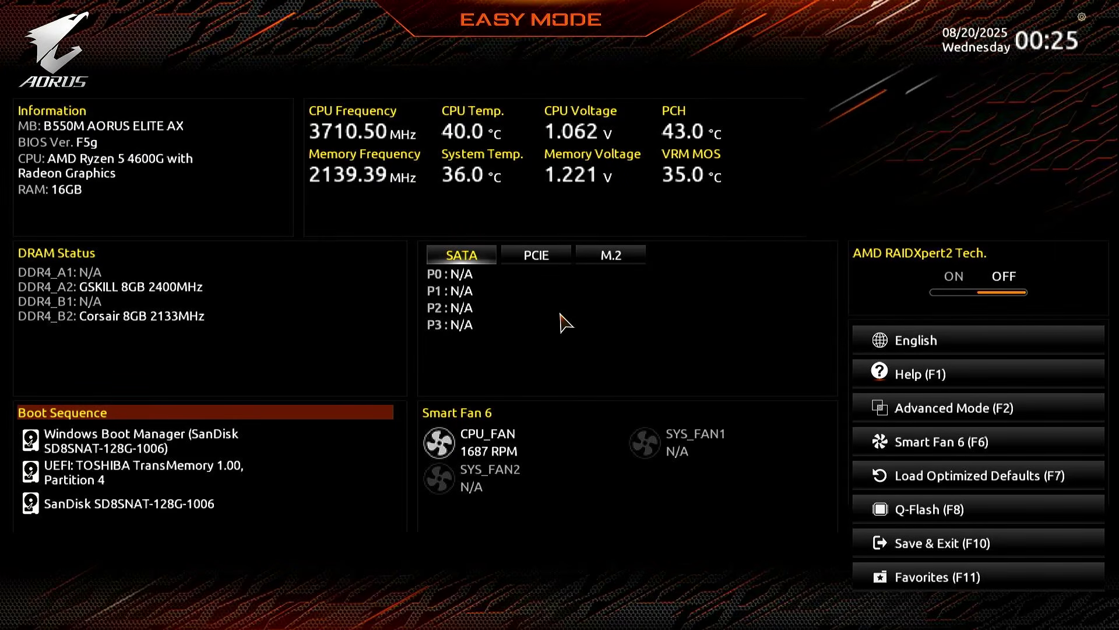
{"action": "left_click", "coordinate": [989, 497]}
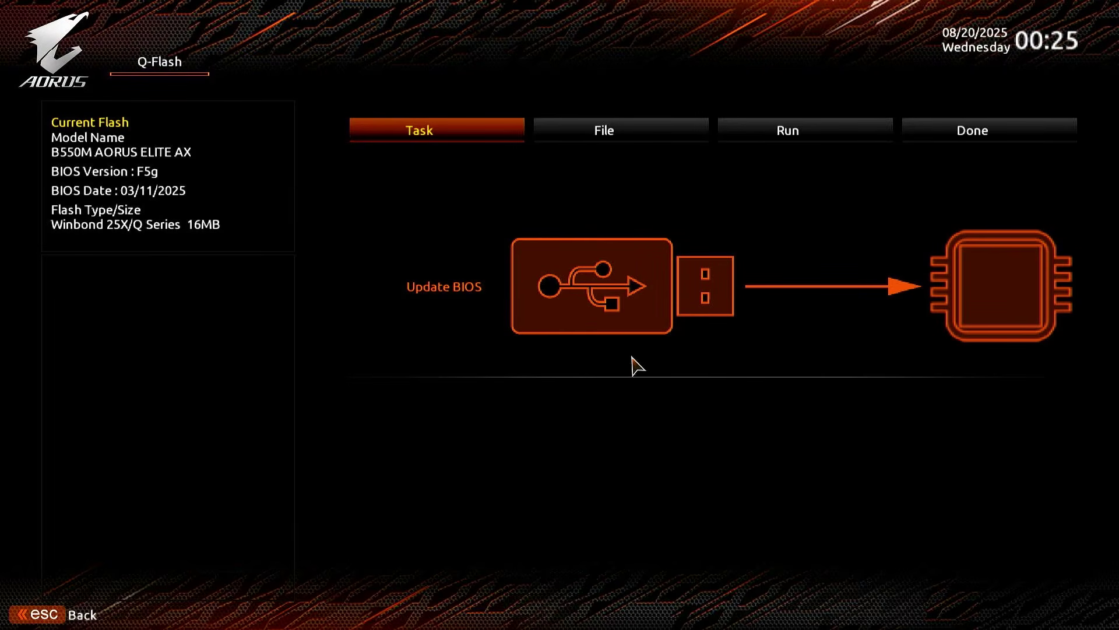